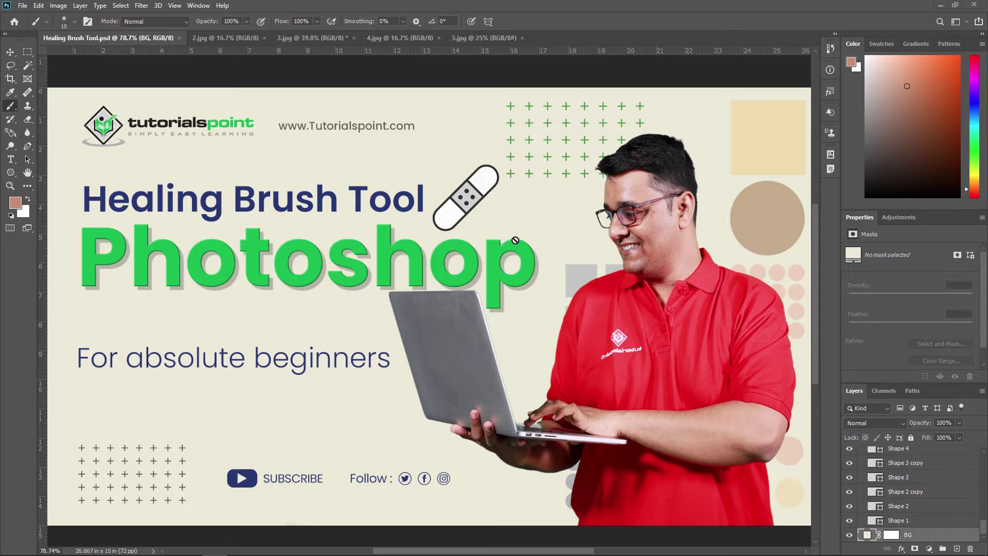
- Switch to the 3.jpg face close-up and pick the Healing Brush Tool from the healing-tools group
{"action": "left_click", "coordinate": [313, 38]}
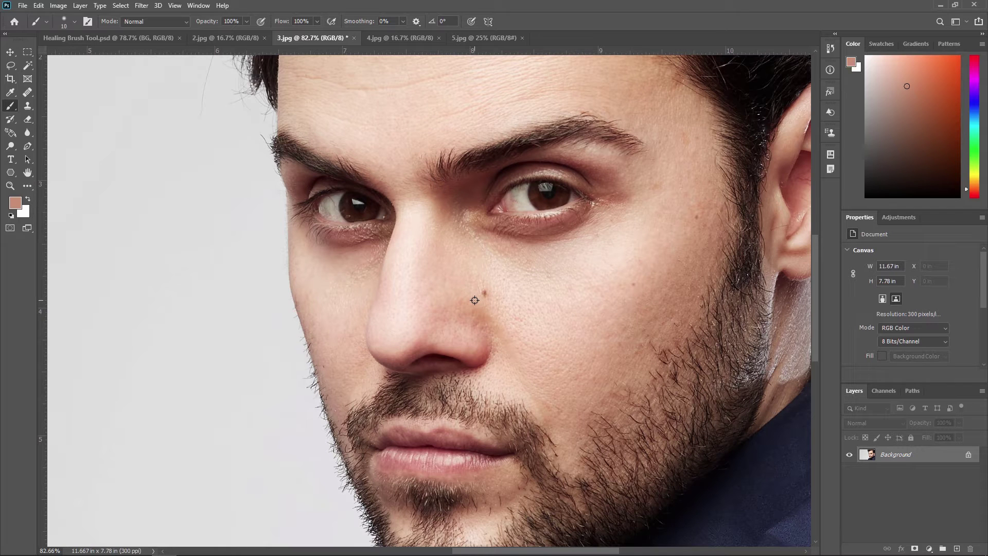
{"action": "scroll", "coordinate": [475, 300], "scroll_direction": "up", "scroll_amount": 1}
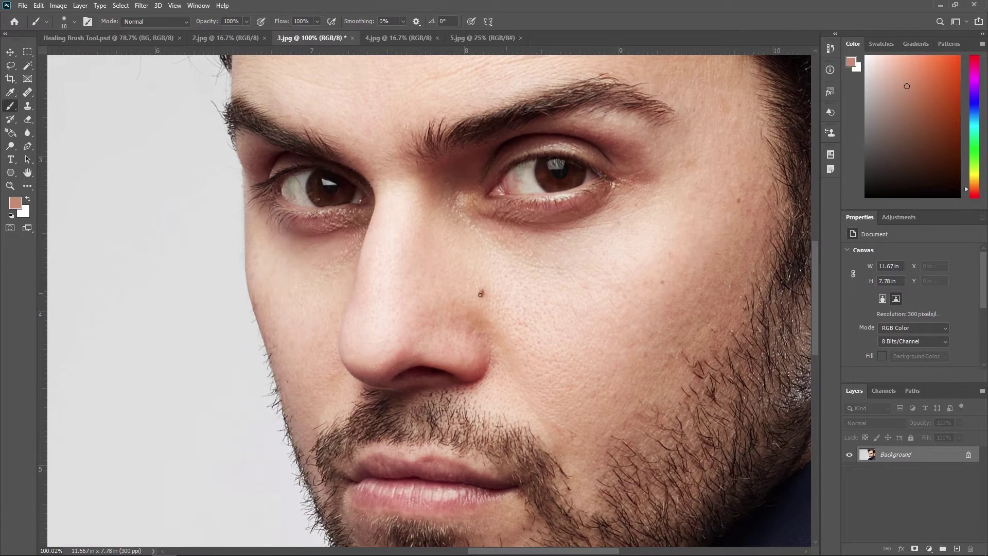
{"action": "key", "text": "j"}
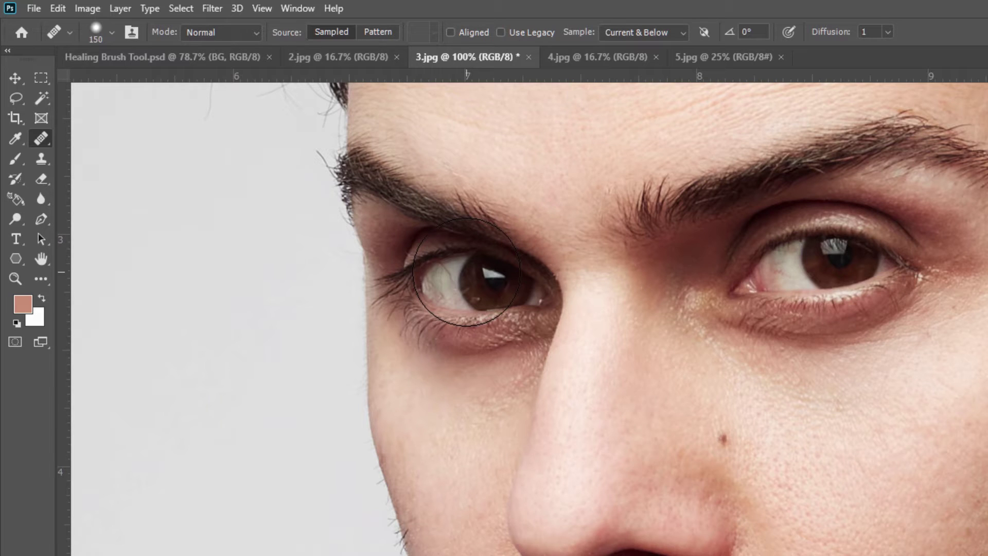
{"action": "left_click", "coordinate": [41, 140]}
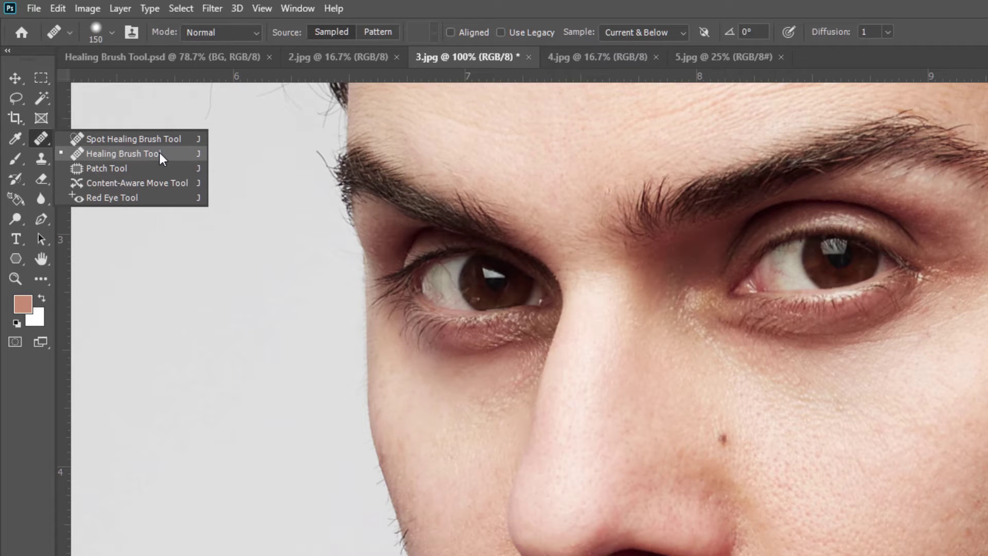
{"action": "left_click", "coordinate": [49, 133]}
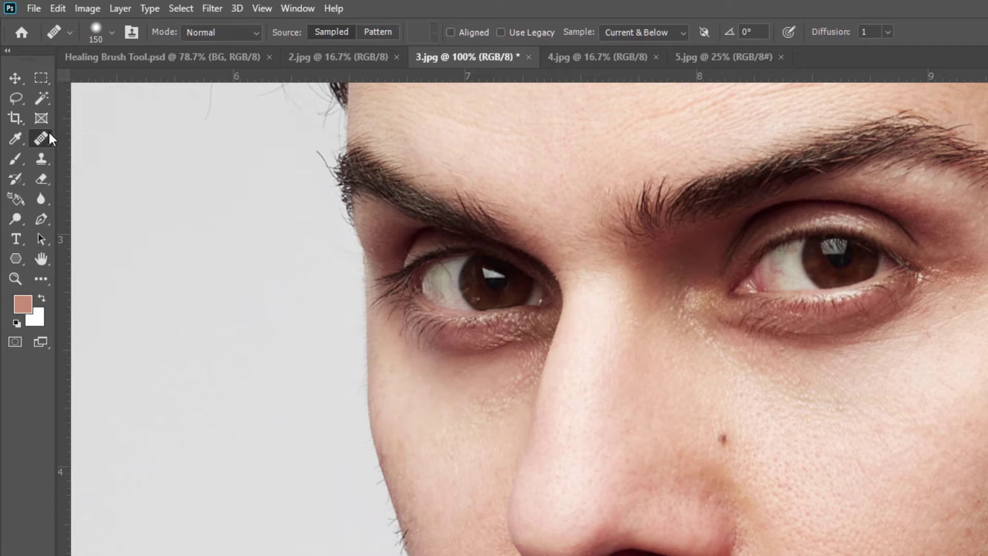
{"action": "key", "text": "shift+j"}
{"action": "key", "text": "shift+j"}
{"action": "key", "text": "shift+j"}
{"action": "key", "text": "shift+j"}
{"action": "key", "text": "shift+j"}
{"action": "key", "text": "shift+j"}
{"action": "key", "text": "shift+j"}
{"action": "key", "text": "shift+j"}
{"action": "key", "text": "shift+j"}
{"action": "key", "text": "shift+j"}
{"action": "key", "text": "shift+j"}
{"action": "key", "text": "shift+j"}
{"action": "key", "text": "shift+j"}
{"action": "key", "text": "shift+j"}
{"action": "key", "text": "shift+j"}
{"action": "key", "text": "shift+j"}
{"action": "key", "text": "shift+j"}
{"action": "key", "text": "shift+j"}
{"action": "key", "text": "shift+j"}
{"action": "key", "text": "shift+j"}
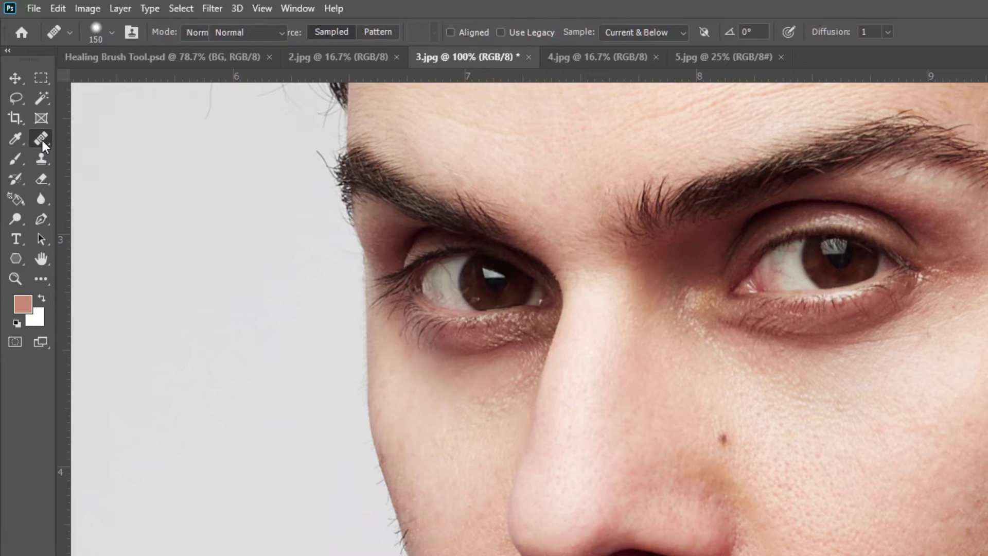
{"action": "key", "text": "shift+j"}
{"action": "key", "text": "shift+j"}
{"action": "key", "text": "shift+j"}
{"action": "key", "text": "shift+j"}
{"action": "key", "text": "shift+j"}
{"action": "key", "text": "shift+j"}
{"action": "right_click", "coordinate": [43, 140]}
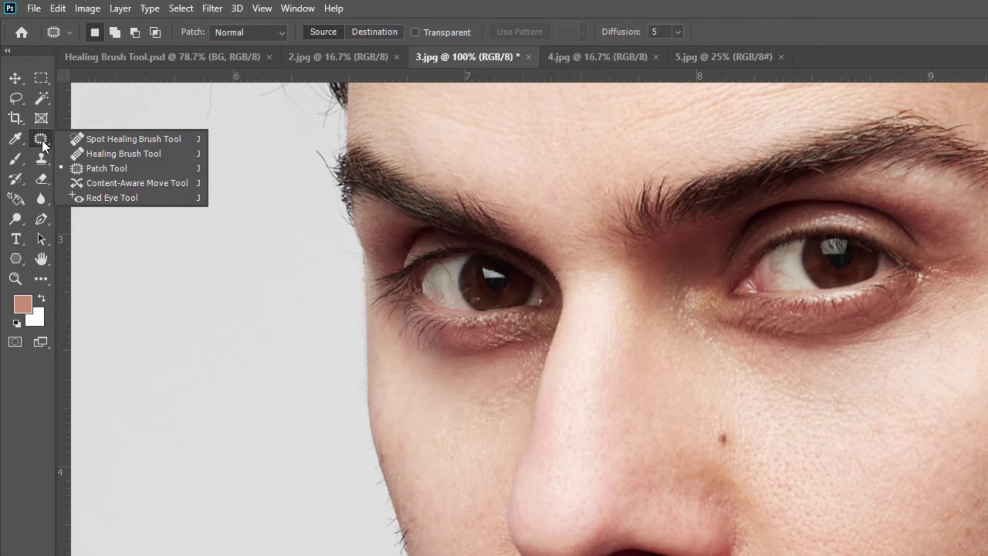
{"action": "left_click", "coordinate": [97, 154]}
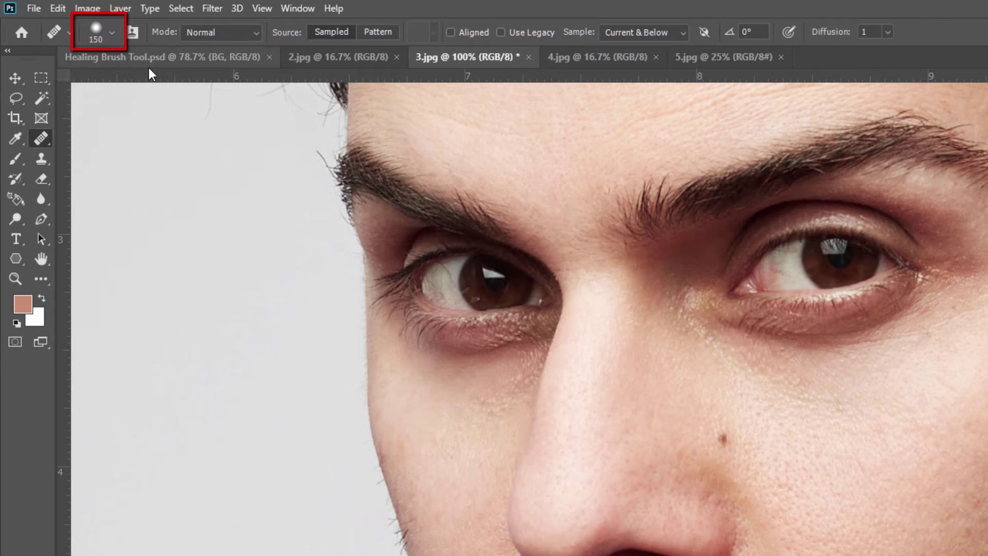
- Set the healing brush hardness to 0% and its size to 58 px
{"action": "left_click", "coordinate": [109, 33]}
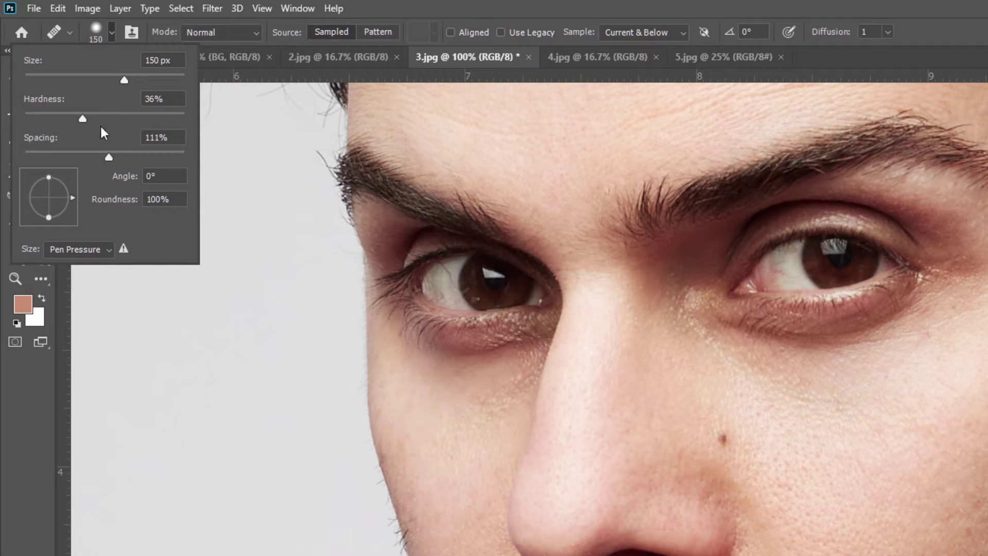
{"action": "left_click_drag", "start_coordinate": [80, 116], "coordinate": [21, 110]}
{"action": "left_click_drag", "start_coordinate": [124, 81], "coordinate": [69, 79]}
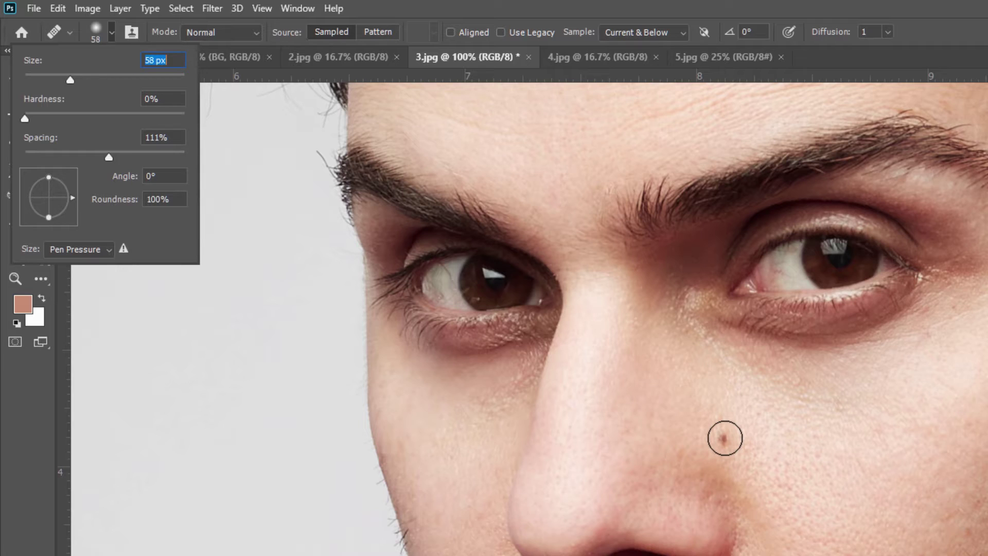
- Sample clean cheek skin and heal the dark mole beside the nose, undoing once to compare
{"action": "key", "text": "alt"}
{"action": "key", "text": "Return"}
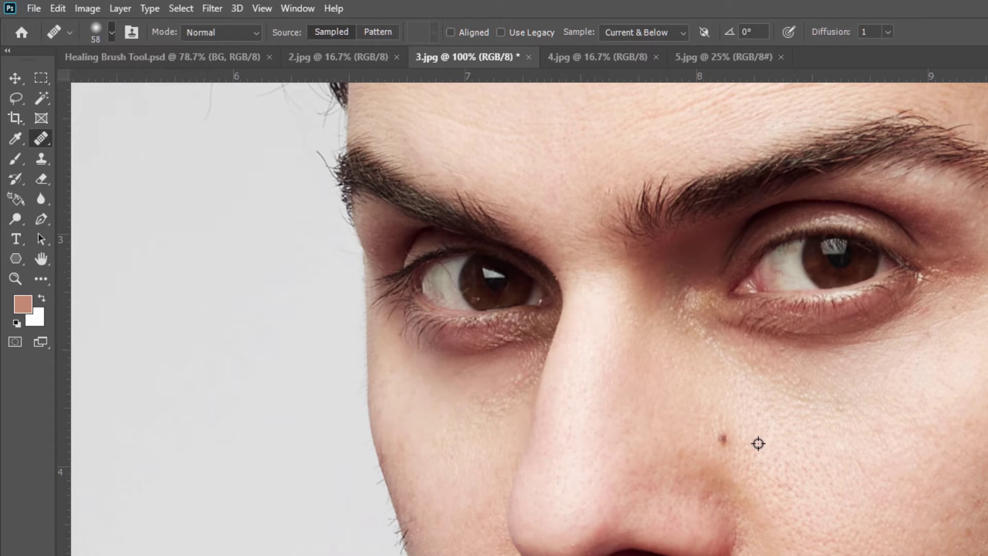
{"action": "left_click", "coordinate": [753, 445], "text": "alt"}
{"action": "left_click", "coordinate": [723, 440]}
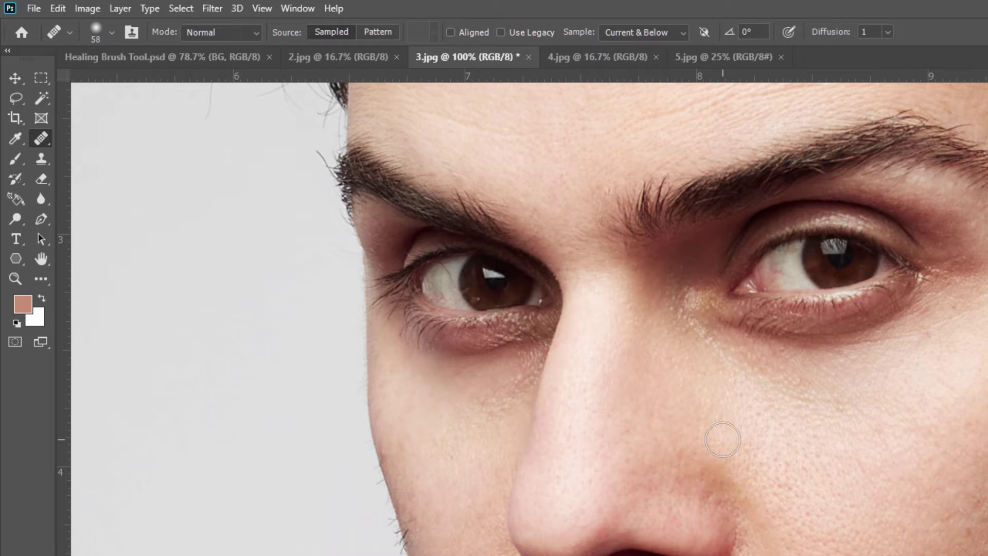
{"action": "key", "text": "ctrl+z"}
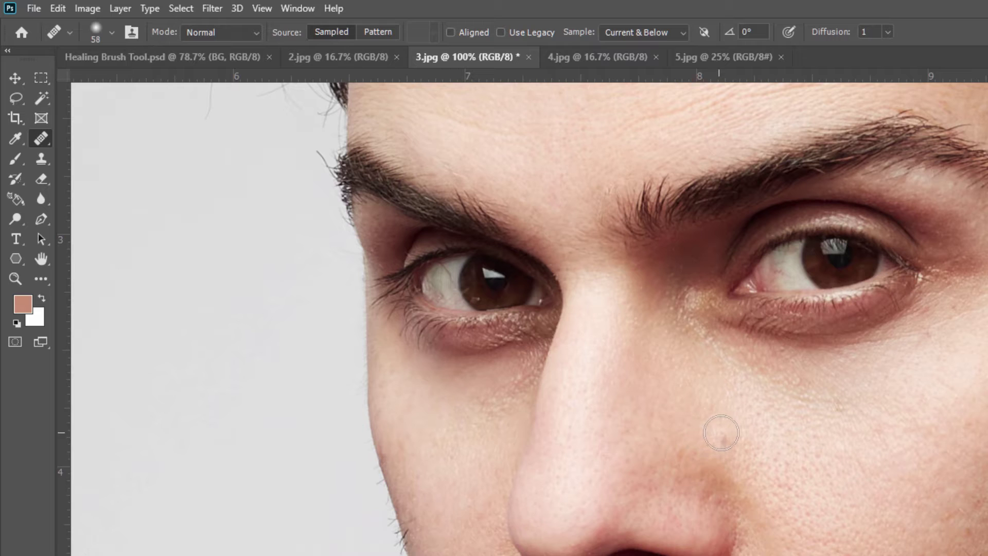
{"action": "left_click", "coordinate": [722, 436]}
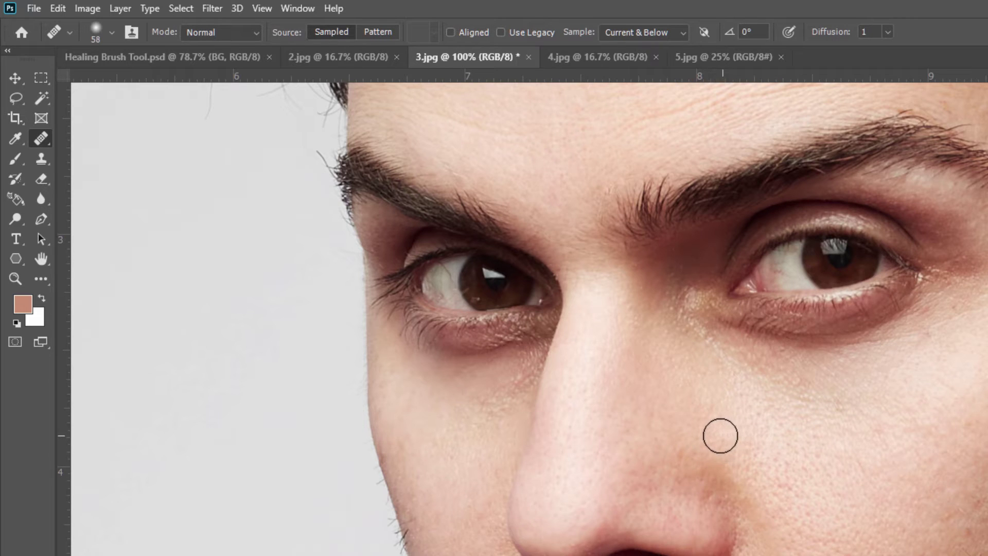
{"action": "left_click", "coordinate": [723, 437]}
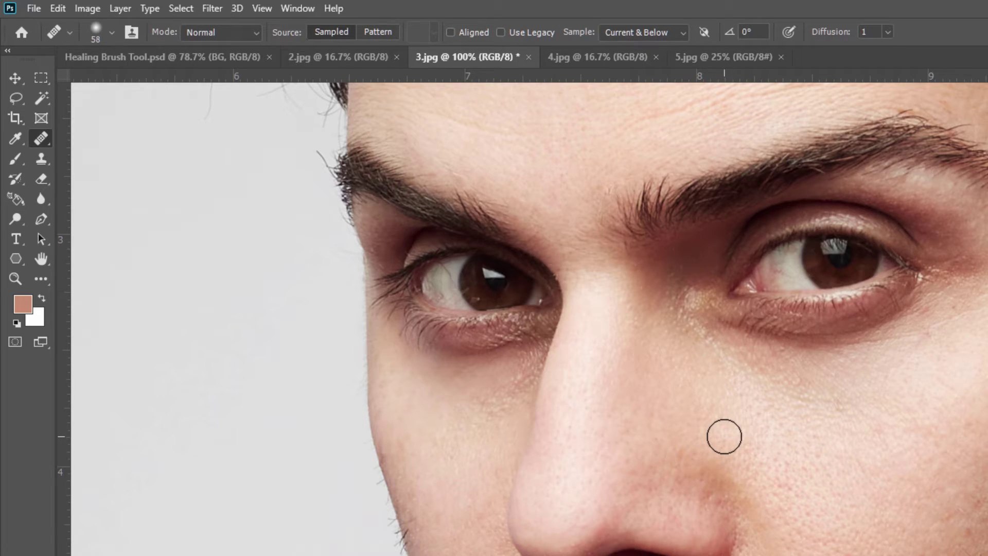
{"action": "key", "text": "ctrl+z"}
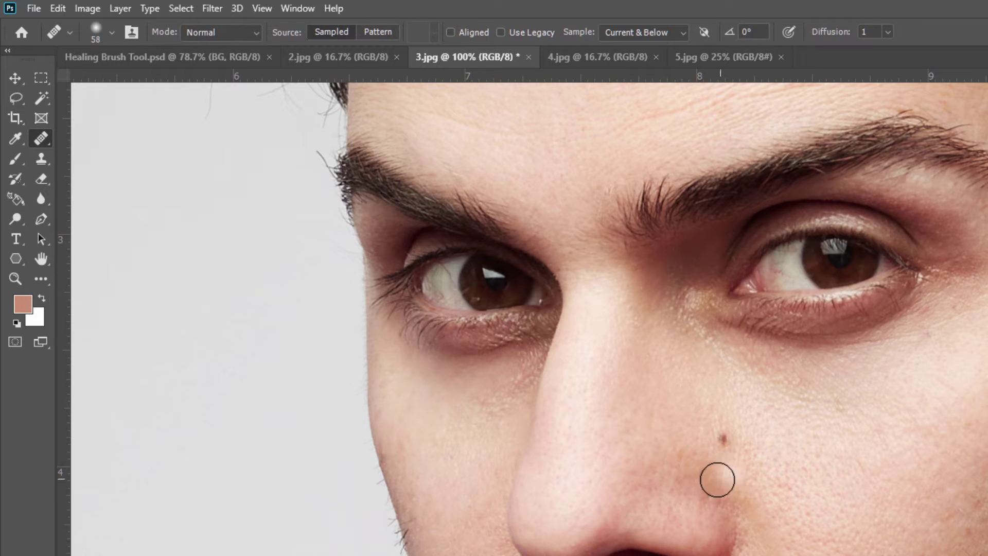
{"action": "left_click", "coordinate": [723, 437]}
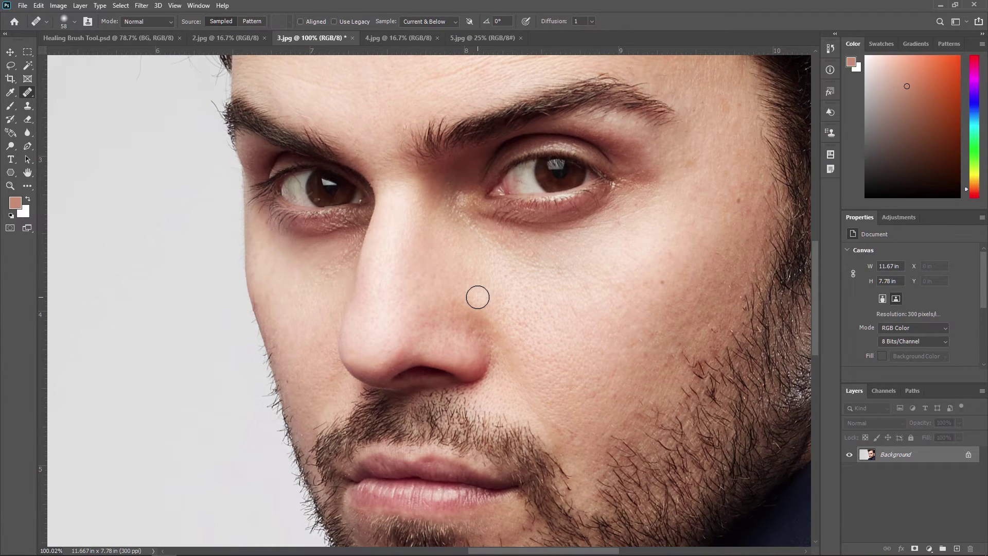
- Undo and re-heal the nose mole from freshly sampled nearby skin
{"action": "key", "text": "ctrl+z"}
{"action": "left_click", "coordinate": [484, 293]}
{"action": "key", "text": "ctrl+z"}
{"action": "left_click", "coordinate": [498, 287], "text": "alt"}
{"action": "left_click", "coordinate": [483, 294]}
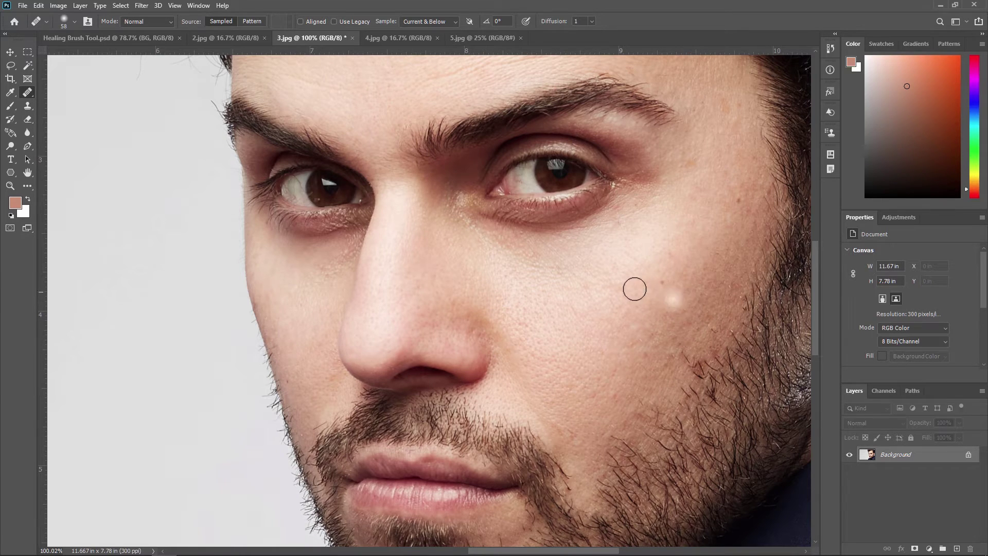
{"action": "left_click_drag", "start_coordinate": [646, 302], "coordinate": [537, 326]}
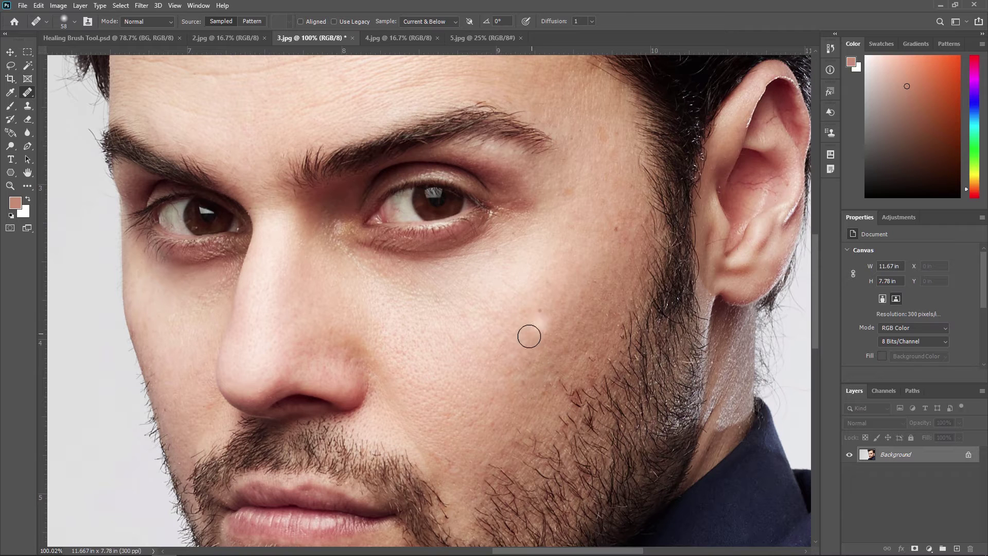
{"action": "left_click", "coordinate": [540, 309], "text": "alt"}
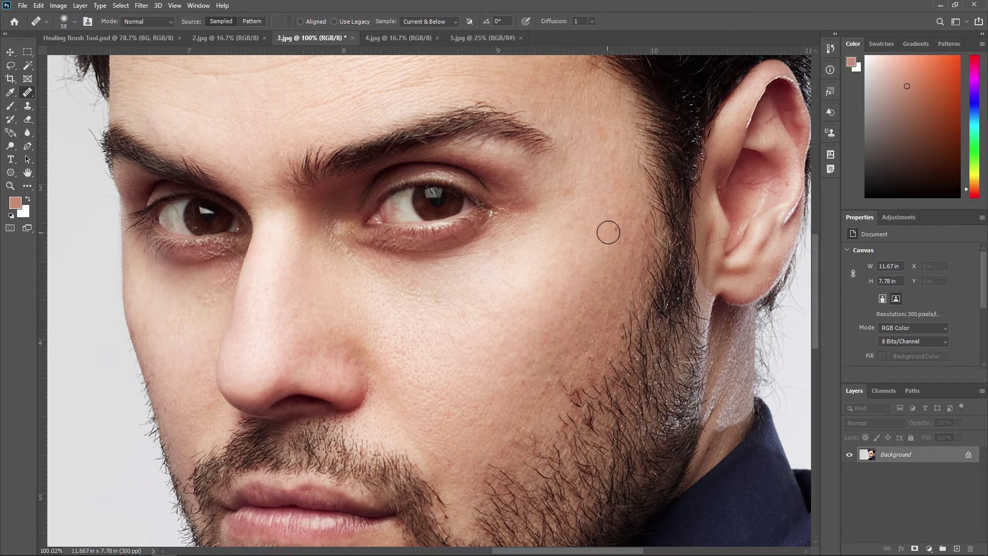
- Bring the forehead into view, sample clean skin there and heal the small forehead spot
{"action": "left_click_drag", "start_coordinate": [591, 141], "coordinate": [628, 306]}
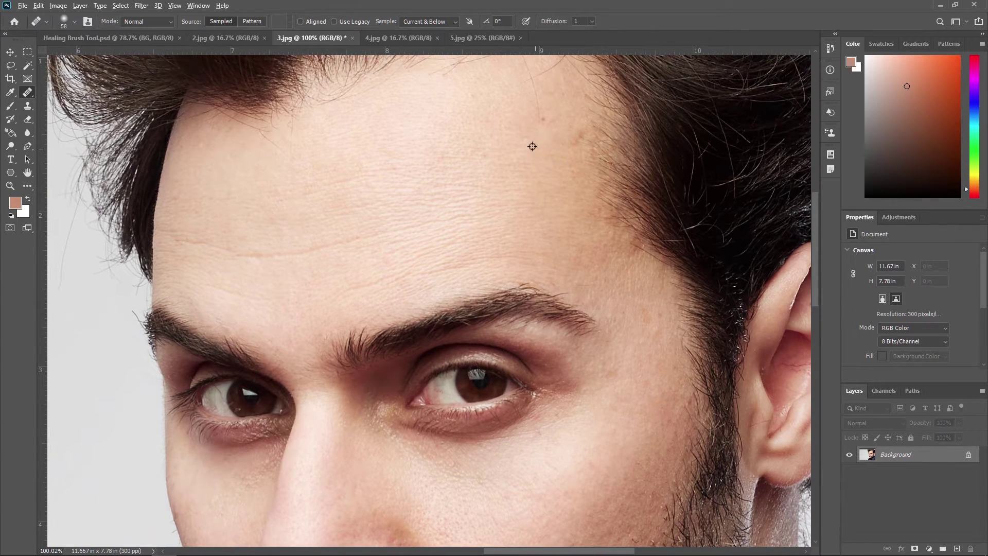
{"action": "left_click", "coordinate": [544, 115]}
{"action": "left_click", "coordinate": [570, 227]}
{"action": "scroll", "coordinate": [461, 246], "scroll_direction": "down", "scroll_amount": 10}
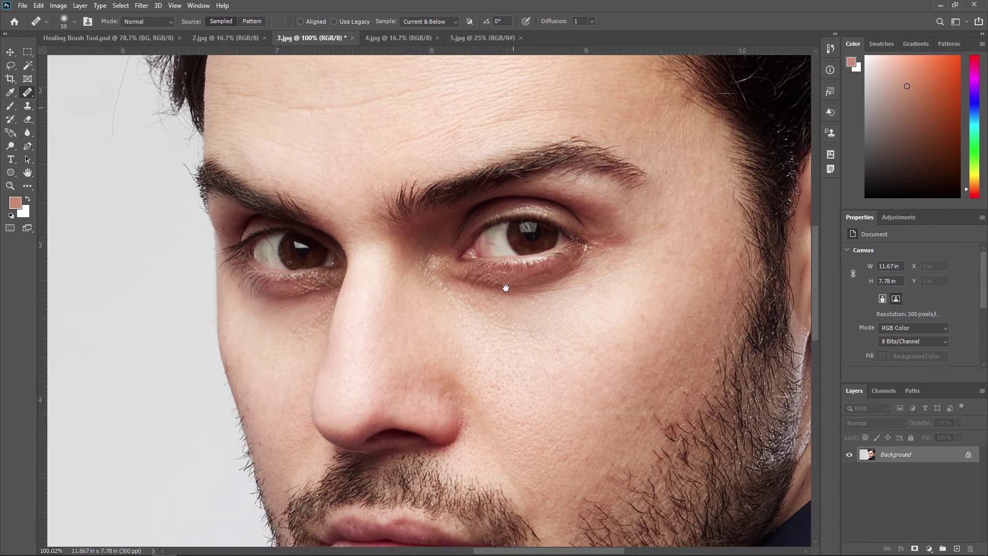
{"action": "scroll", "coordinate": [486, 221], "scroll_direction": "down", "scroll_amount": 3}
{"action": "scroll", "coordinate": [486, 221], "scroll_direction": "up", "scroll_amount": 1}
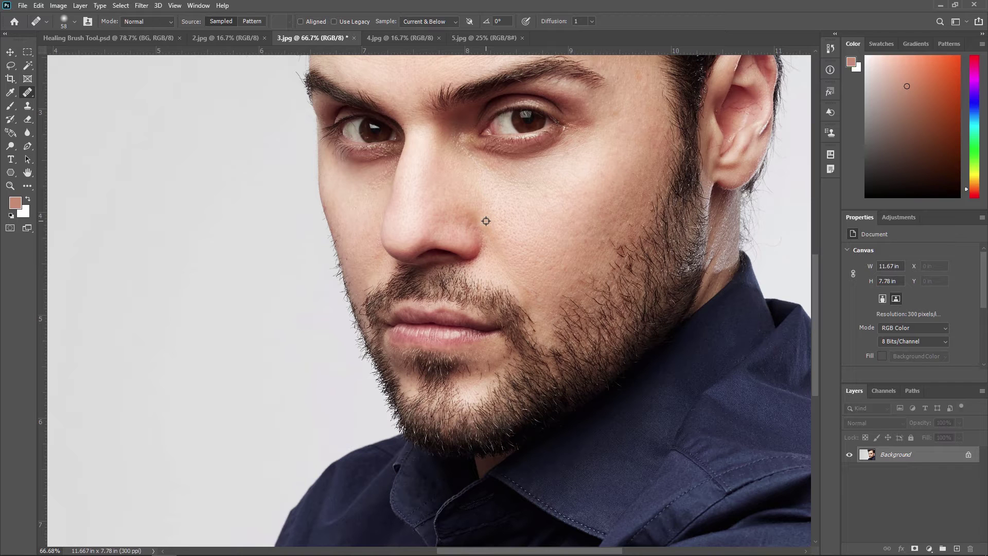
- Move to the 5.jpg living-room photo and drop down the healing brush's blend Mode list
{"action": "scroll", "coordinate": [499, 230], "scroll_direction": "down", "scroll_amount": 2}
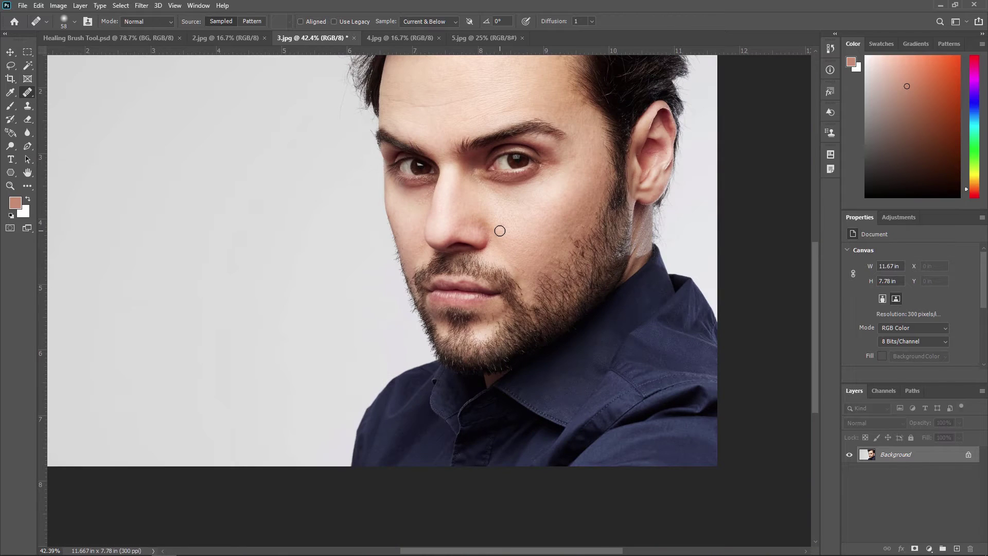
{"action": "left_click_drag", "start_coordinate": [537, 270], "coordinate": [587, 342]}
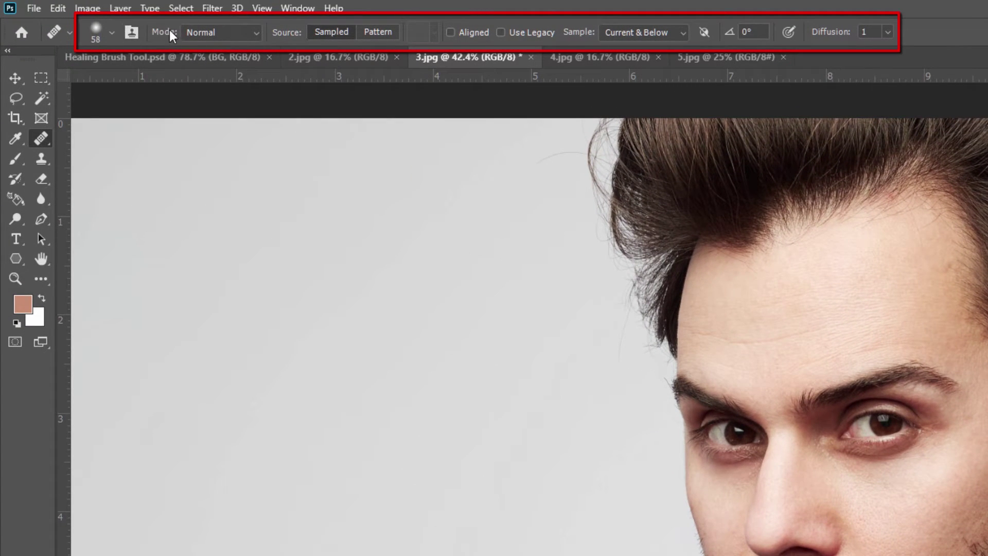
{"action": "left_click", "coordinate": [558, 58]}
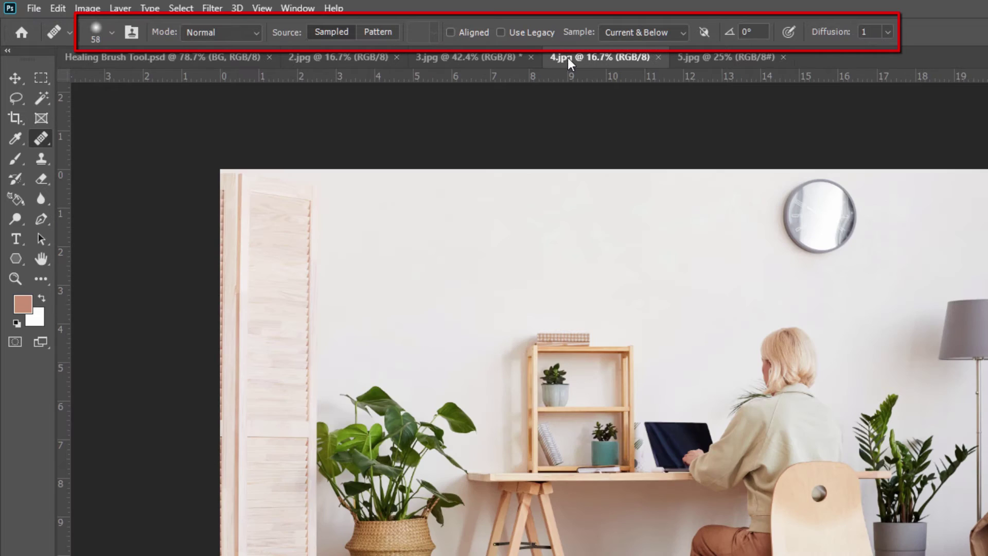
{"action": "left_click", "coordinate": [713, 61]}
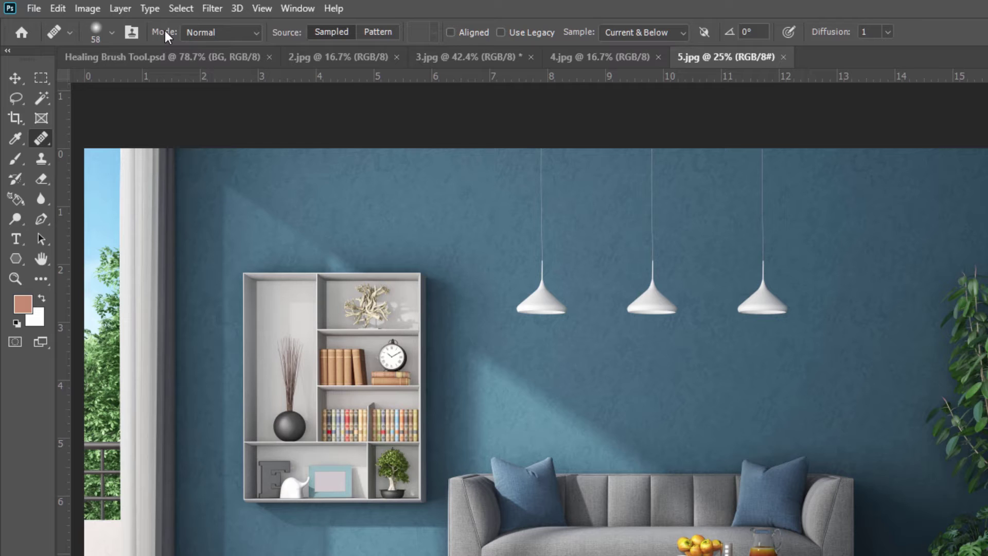
{"action": "left_click", "coordinate": [202, 32]}
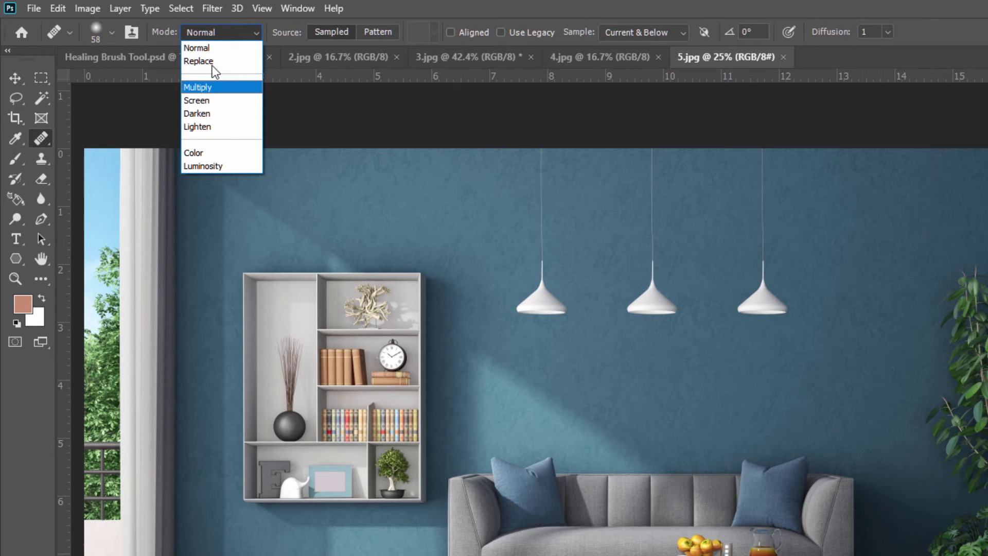
- Close the Mode list keeping Normal, preview 2.jpg and 3.jpg, then return to 5.jpg
{"action": "left_click", "coordinate": [218, 31]}
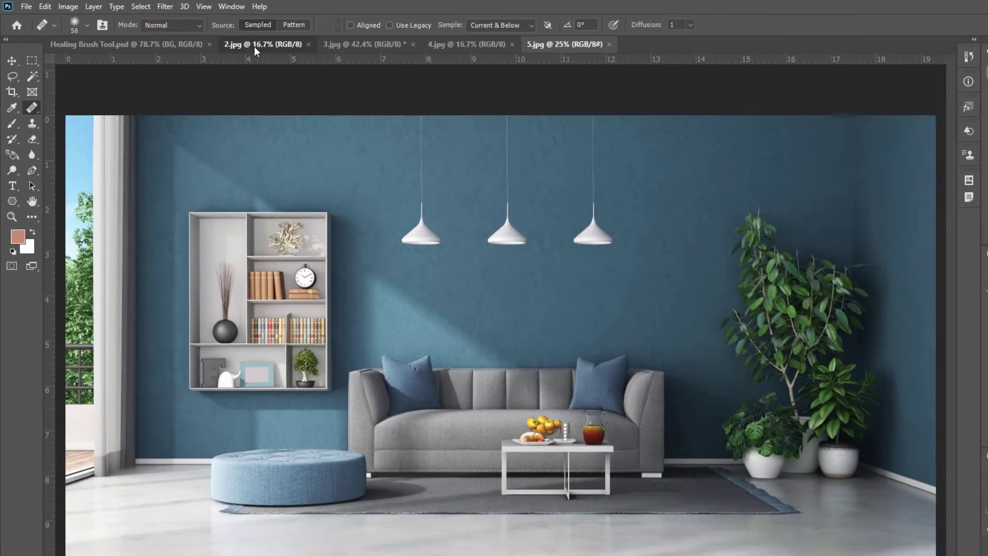
{"action": "left_click", "coordinate": [329, 57]}
{"action": "left_click", "coordinate": [332, 39]}
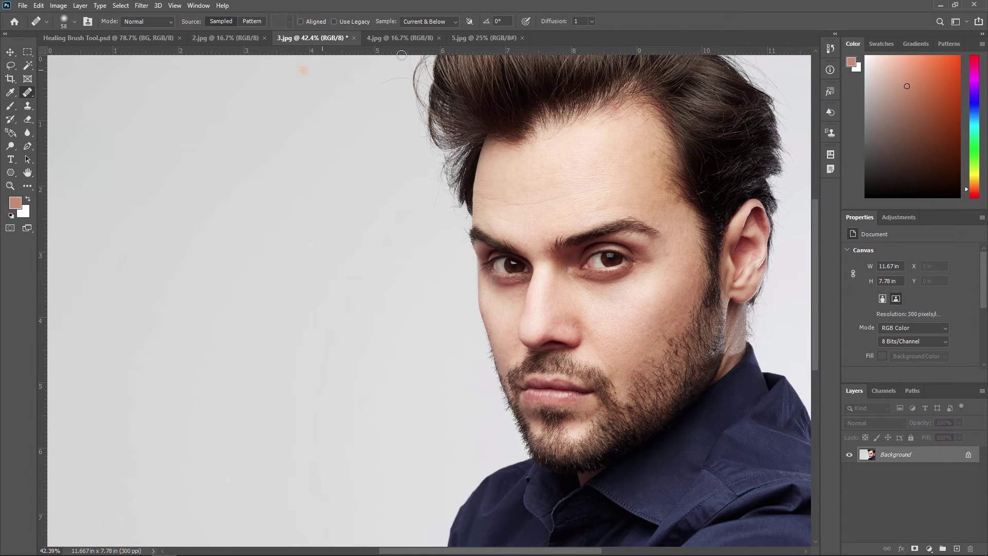
{"action": "left_click", "coordinate": [463, 39]}
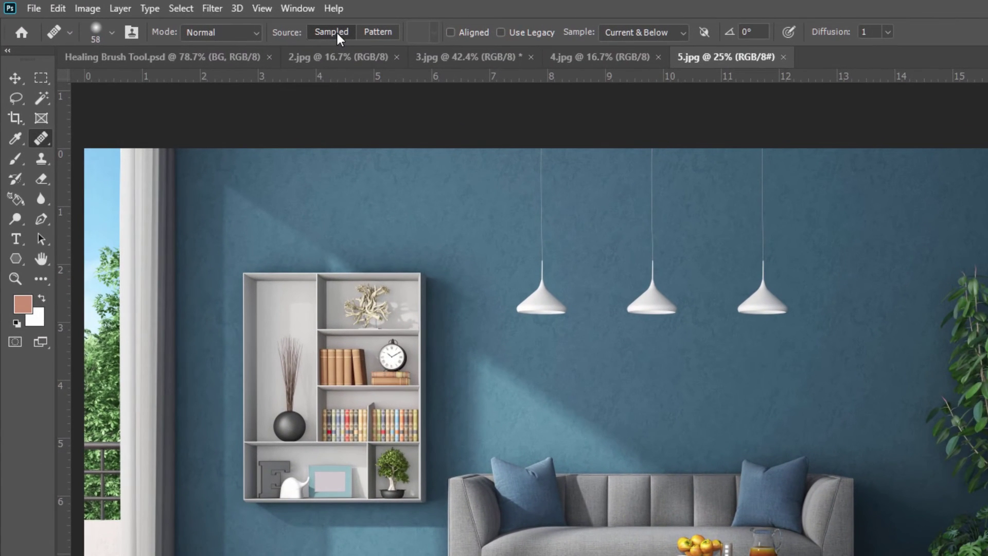
- Select the Healing Brush Tool and enlarge it to 400 px
{"action": "right_click", "coordinate": [36, 138]}
{"action": "left_click", "coordinate": [90, 153]}
{"action": "key", "text": "bracketright"}
{"action": "key", "text": "bracketright"}
{"action": "key", "text": "bracketright"}
{"action": "key", "text": "bracketright"}
{"action": "key", "text": "bracketright"}
{"action": "key", "text": "bracketright"}
{"action": "key", "text": "bracketright"}
{"action": "key", "text": "bracketright"}
{"action": "key", "text": "bracketright"}
{"action": "key", "text": "bracketright"}
{"action": "key", "text": "bracketright"}
{"action": "key", "text": "bracketright"}
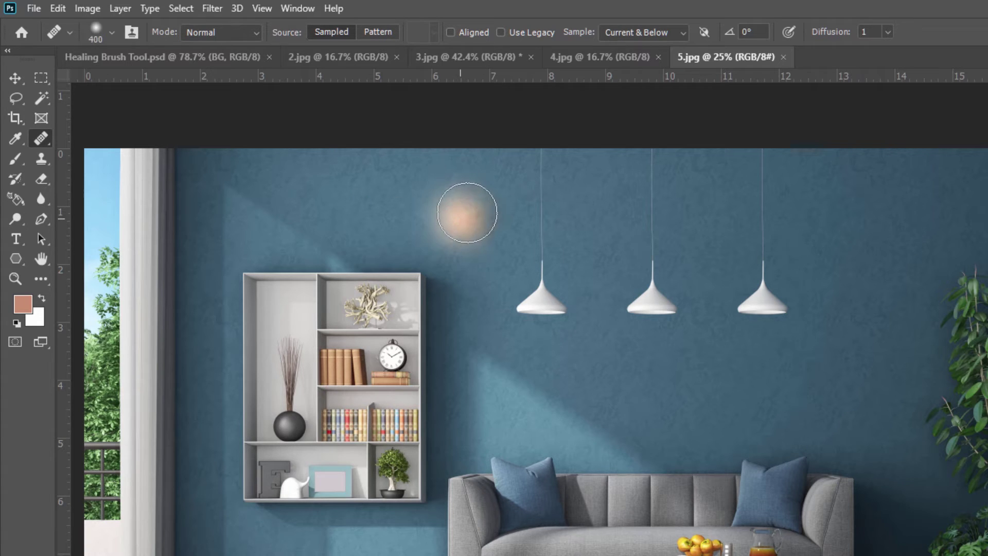
- Sample clean wall, paint out the left pendant lamp and its cord, then set Source to Pattern
{"action": "key", "text": "alt"}
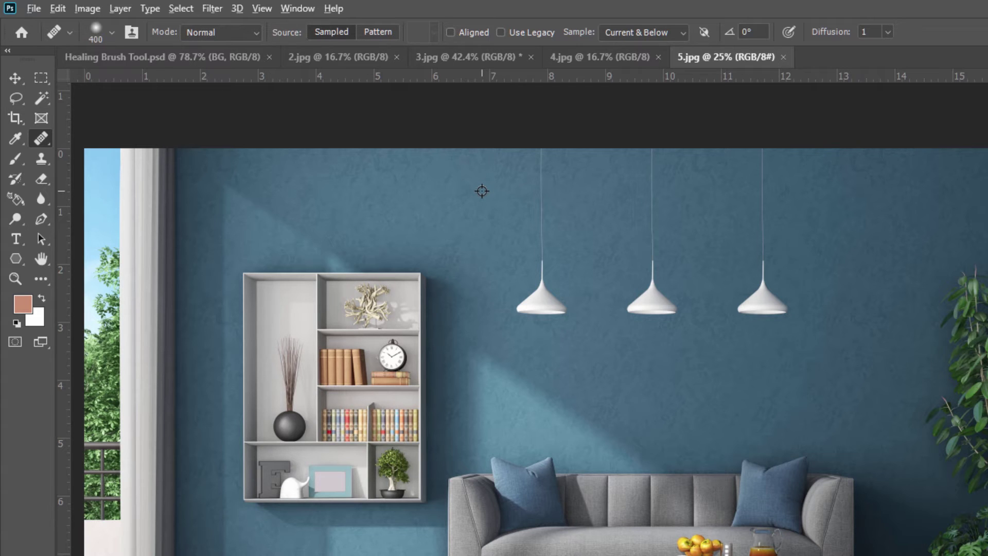
{"action": "left_click", "coordinate": [500, 188], "text": "alt"}
{"action": "mouse_move", "coordinate": [542, 157]}
{"action": "left_mouse_down"}
{"action": "mouse_move", "coordinate": [542, 282]}
{"action": "mouse_move", "coordinate": [543, 273]}
{"action": "left_mouse_up"}
{"action": "mouse_move", "coordinate": [551, 184]}
{"action": "left_mouse_down"}
{"action": "mouse_move", "coordinate": [538, 297]}
{"action": "mouse_move", "coordinate": [532, 288]}
{"action": "mouse_move", "coordinate": [521, 296]}
{"action": "mouse_move", "coordinate": [562, 316]}
{"action": "mouse_move", "coordinate": [521, 306]}
{"action": "mouse_move", "coordinate": [569, 307]}
{"action": "mouse_move", "coordinate": [537, 282]}
{"action": "mouse_move", "coordinate": [503, 276]}
{"action": "left_mouse_up"}
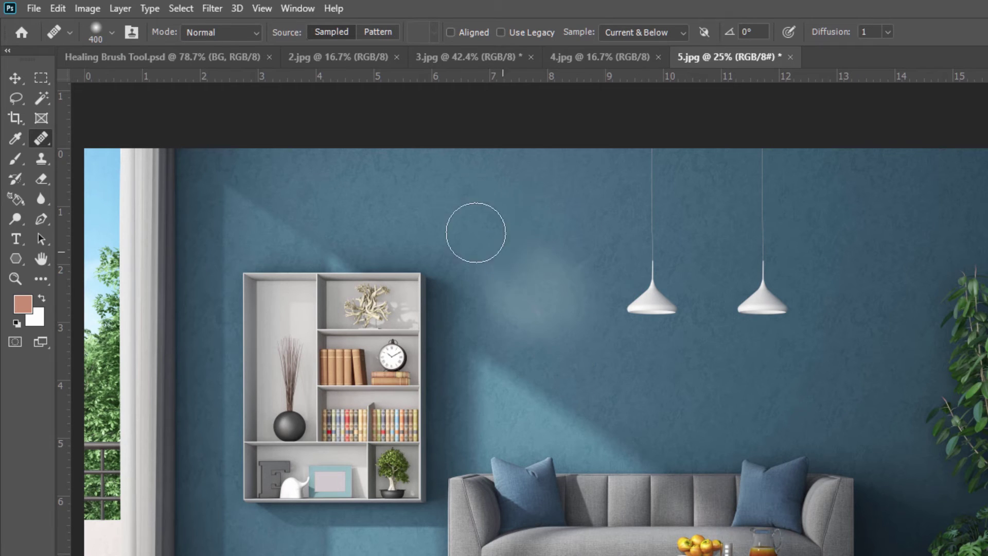
{"action": "mouse_move", "coordinate": [495, 222]}
{"action": "left_mouse_down"}
{"action": "mouse_move", "coordinate": [493, 312]}
{"action": "mouse_move", "coordinate": [562, 323]}
{"action": "mouse_move", "coordinate": [557, 304]}
{"action": "mouse_move", "coordinate": [529, 314]}
{"action": "mouse_move", "coordinate": [546, 279]}
{"action": "left_mouse_up"}
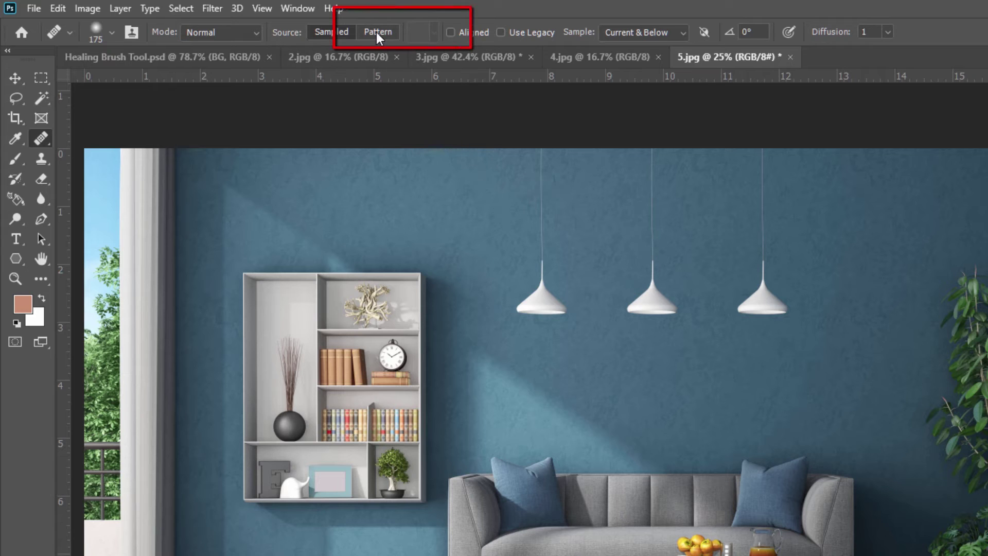
{"action": "left_click", "coordinate": [376, 33]}
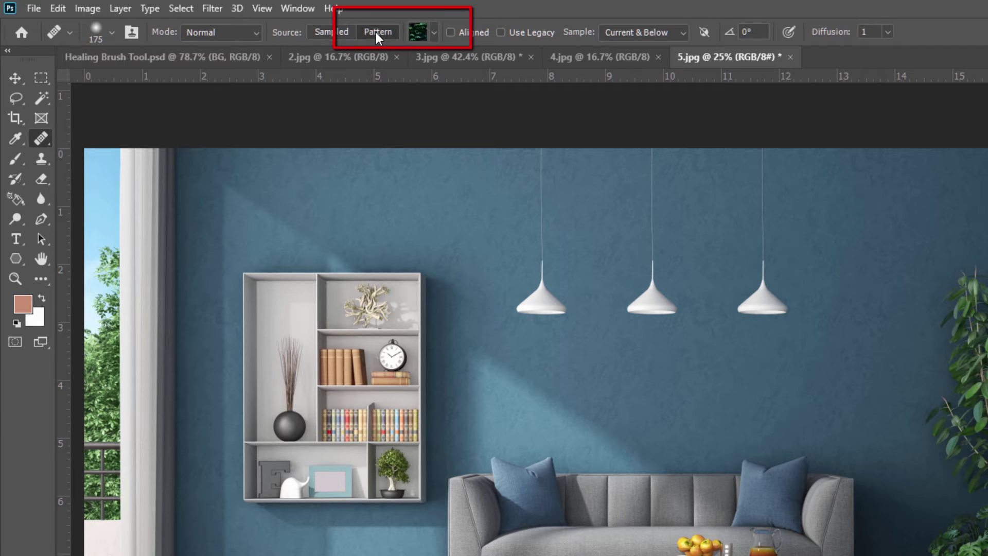
- Choose the third Trees pattern and paint a tree-texture patch across the wall below the lamps
{"action": "left_click", "coordinate": [433, 34]}
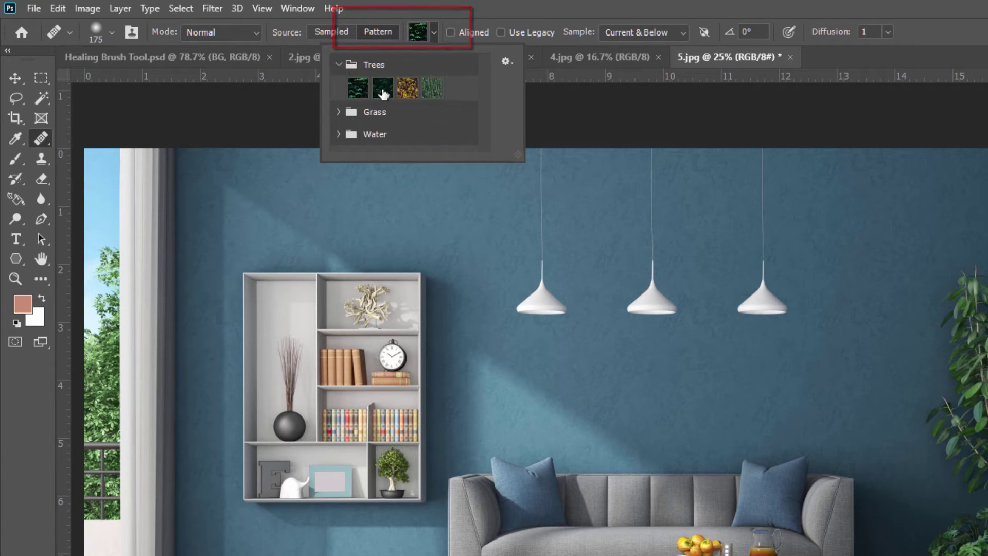
{"action": "left_click", "coordinate": [407, 90]}
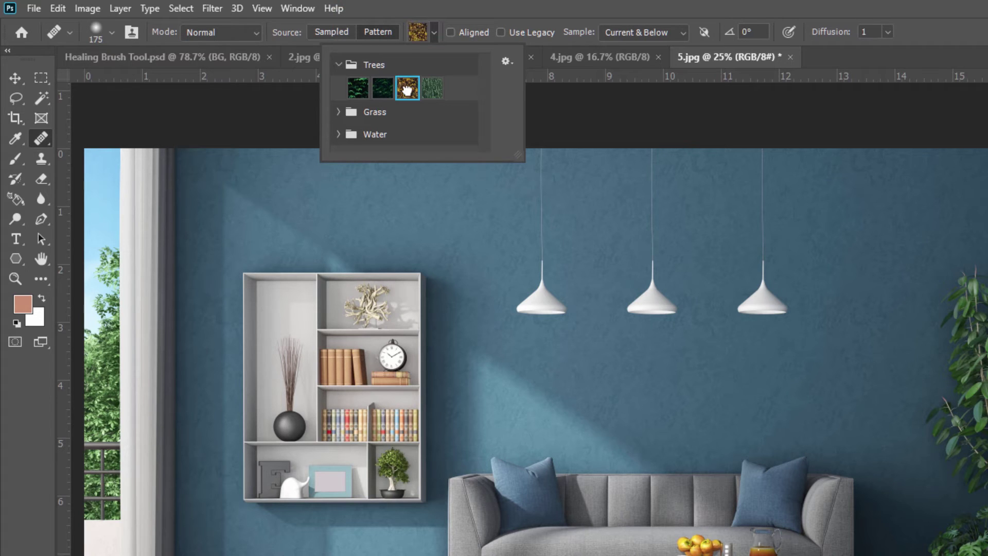
{"action": "left_click", "coordinate": [435, 34]}
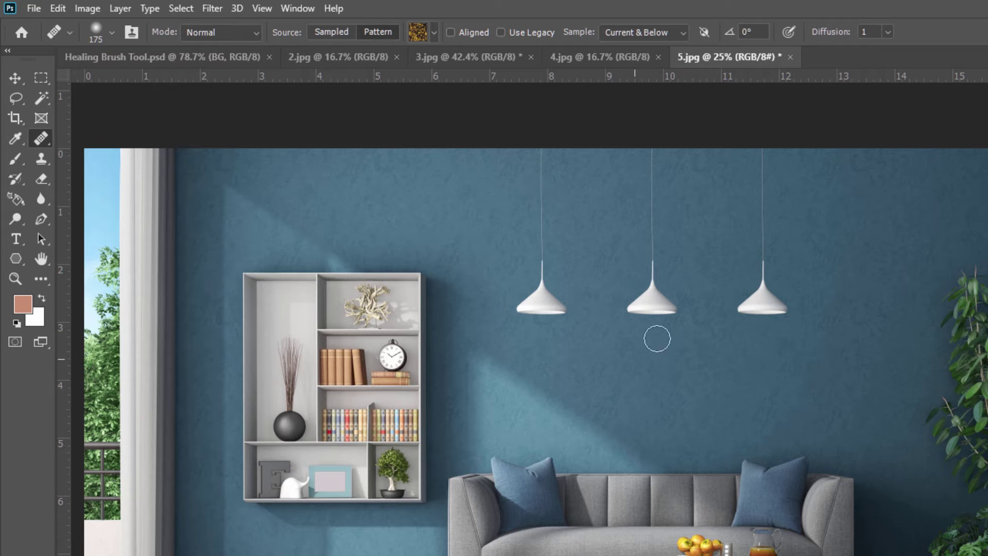
{"action": "left_click_drag", "start_coordinate": [590, 375], "coordinate": [748, 371]}
{"action": "mouse_move", "coordinate": [568, 381]}
{"action": "left_mouse_down"}
{"action": "mouse_move", "coordinate": [712, 381]}
{"action": "mouse_move", "coordinate": [574, 382]}
{"action": "mouse_move", "coordinate": [698, 384]}
{"action": "mouse_move", "coordinate": [593, 393]}
{"action": "mouse_move", "coordinate": [685, 399]}
{"action": "mouse_move", "coordinate": [602, 386]}
{"action": "mouse_move", "coordinate": [656, 401]}
{"action": "mouse_move", "coordinate": [604, 384]}
{"action": "mouse_move", "coordinate": [581, 404]}
{"action": "mouse_move", "coordinate": [732, 406]}
{"action": "mouse_move", "coordinate": [731, 385]}
{"action": "mouse_move", "coordinate": [602, 383]}
{"action": "left_mouse_up"}
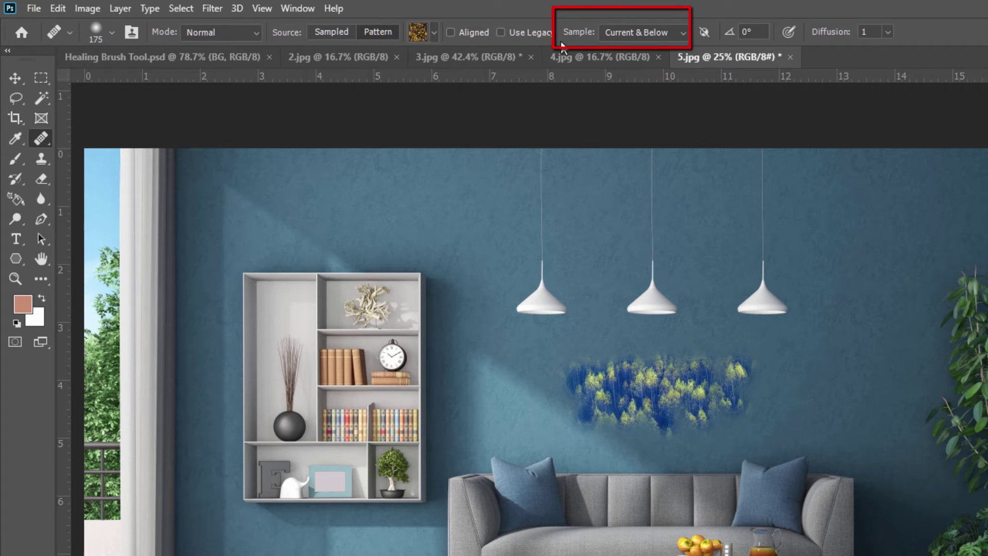
- Change the brush's Sample option from Current & Below to Current Layer
{"action": "left_click", "coordinate": [626, 32]}
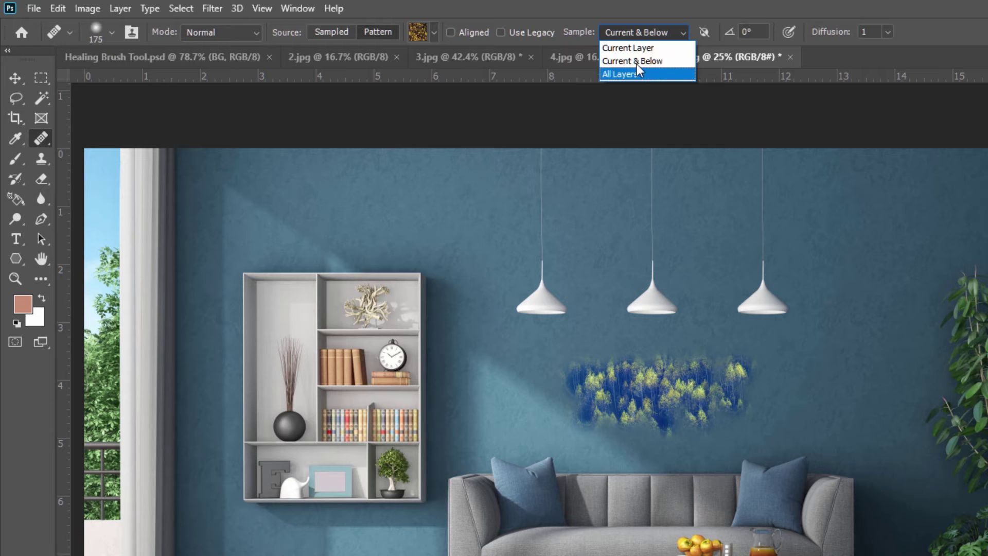
{"action": "left_click", "coordinate": [638, 33]}
{"action": "left_click", "coordinate": [638, 33]}
{"action": "left_click", "coordinate": [636, 45]}
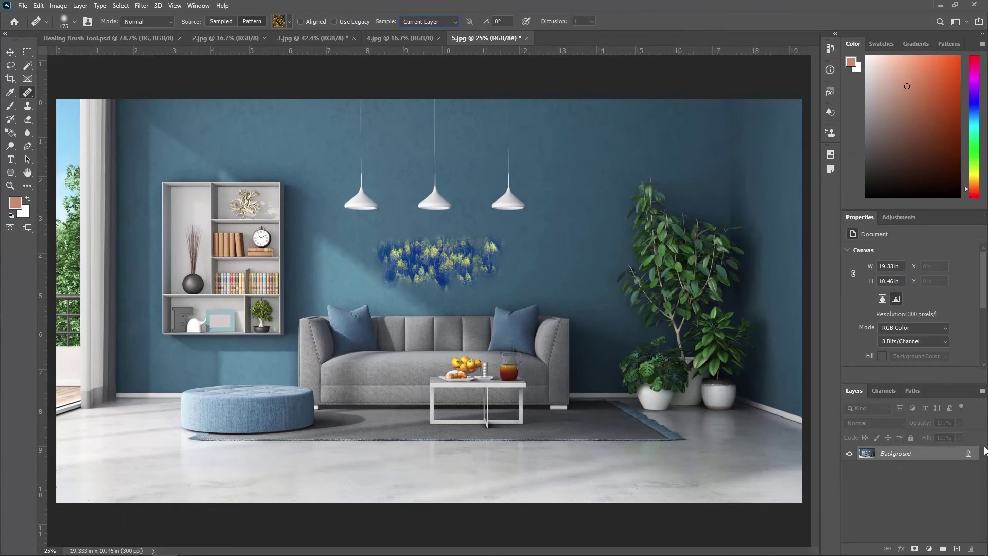
- Convert the Background into Layer 0 and set Sample back to Current & Below
{"action": "double_click", "coordinate": [958, 454]}
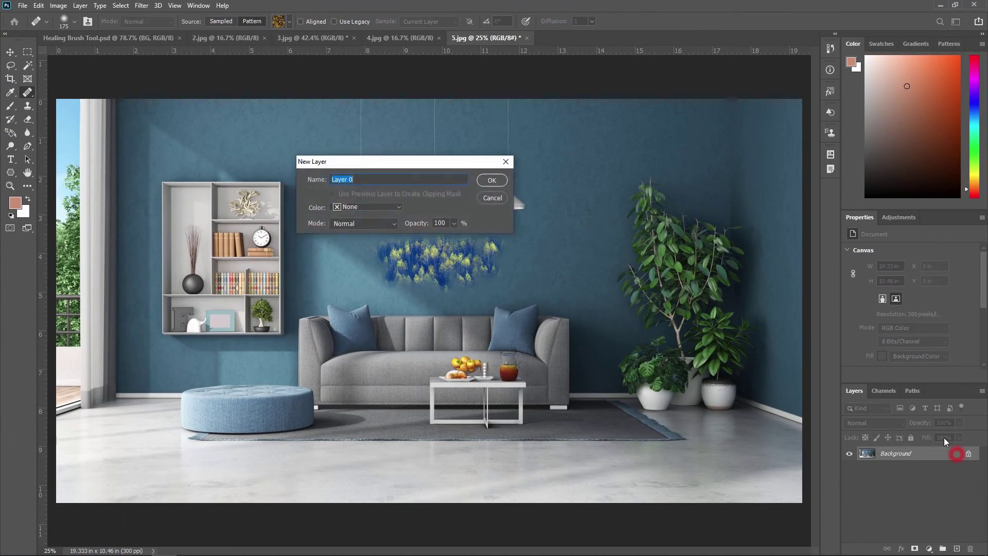
{"action": "left_click", "coordinate": [493, 182]}
{"action": "left_click", "coordinate": [428, 21]}
{"action": "left_click", "coordinate": [427, 41]}
- Add a new empty Layer 1 and drag it beneath Layer 0
{"action": "left_click", "coordinate": [957, 548]}
{"action": "left_click_drag", "start_coordinate": [897, 453], "coordinate": [911, 482]}
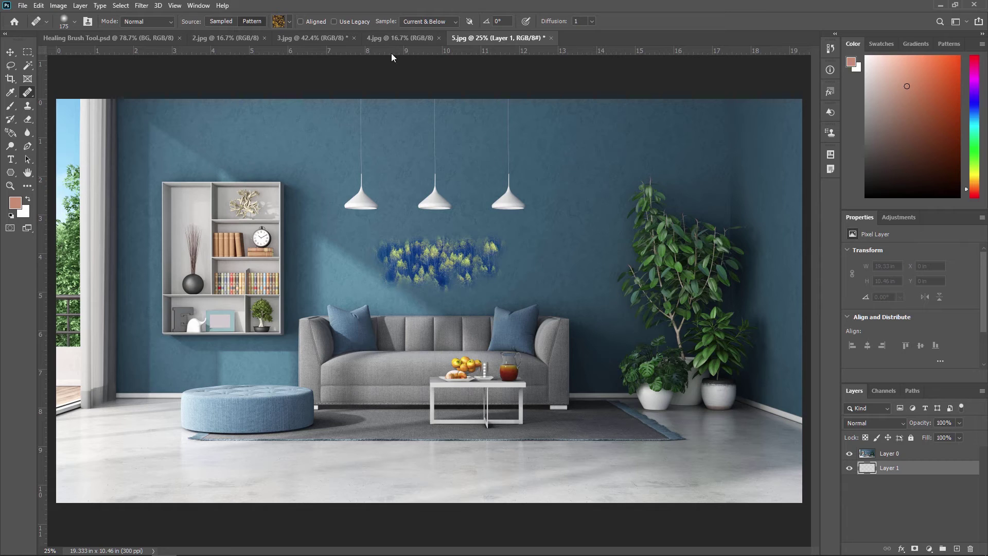
{"action": "left_click", "coordinate": [430, 21]}
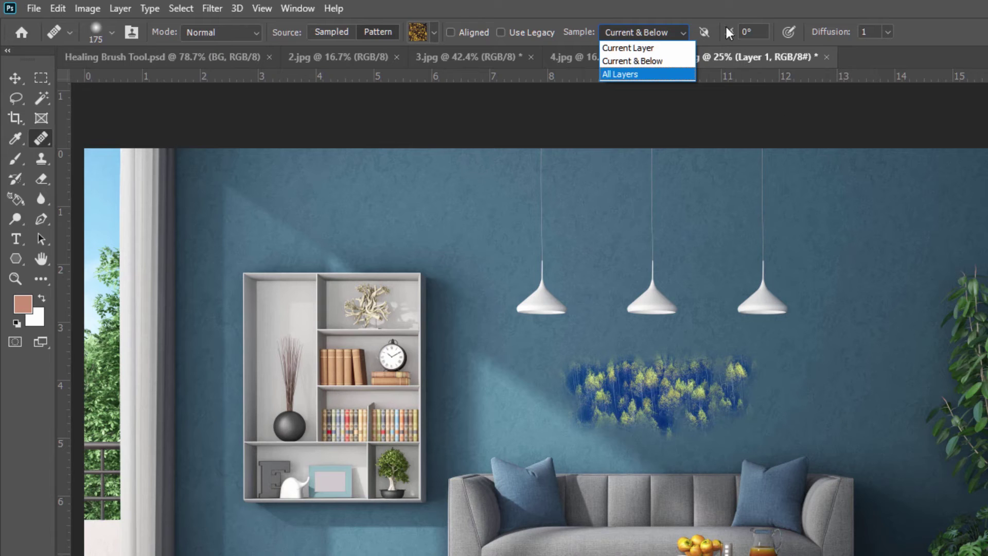
{"action": "left_click", "coordinate": [726, 27]}
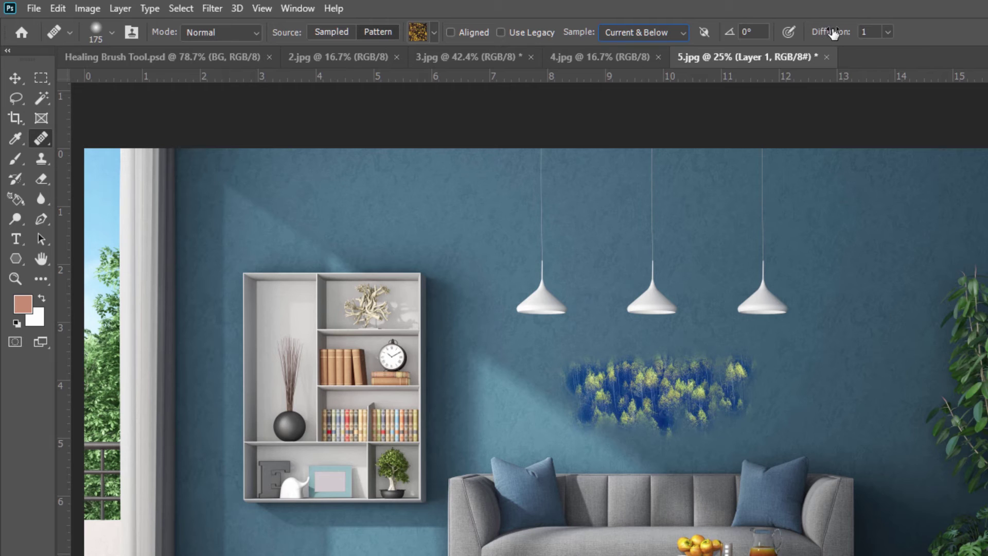
- Raise the Healing Brush Diffusion from 4 to 7 and switch to the 4.jpg office photo
{"action": "left_click", "coordinate": [886, 32]}
{"action": "left_click_drag", "start_coordinate": [934, 50], "coordinate": [958, 52]}
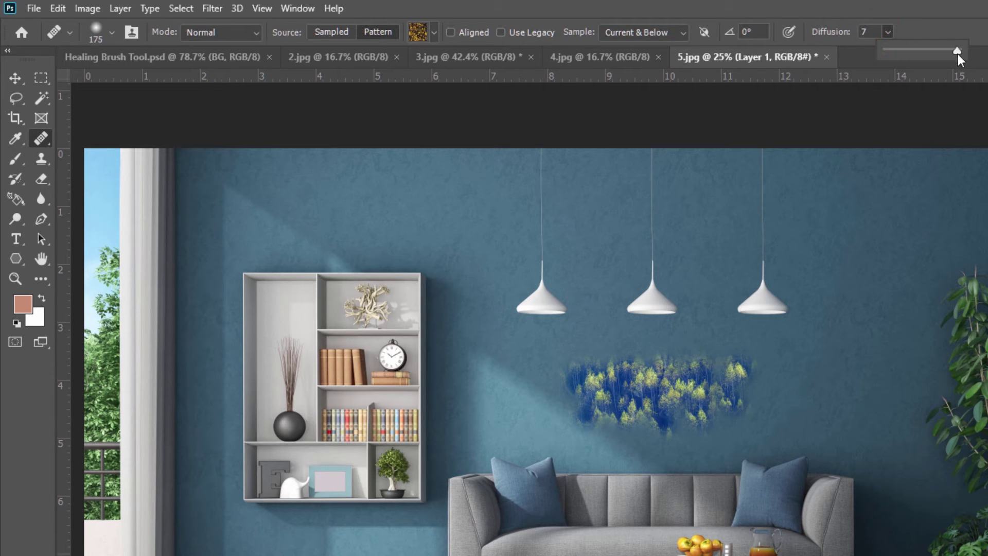
{"action": "left_click", "coordinate": [885, 29]}
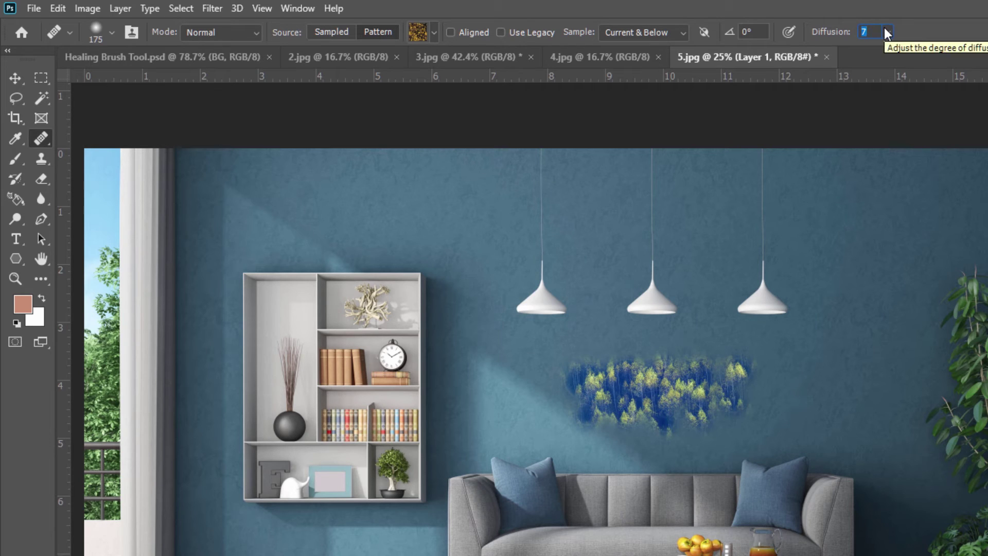
{"action": "left_click", "coordinate": [611, 56]}
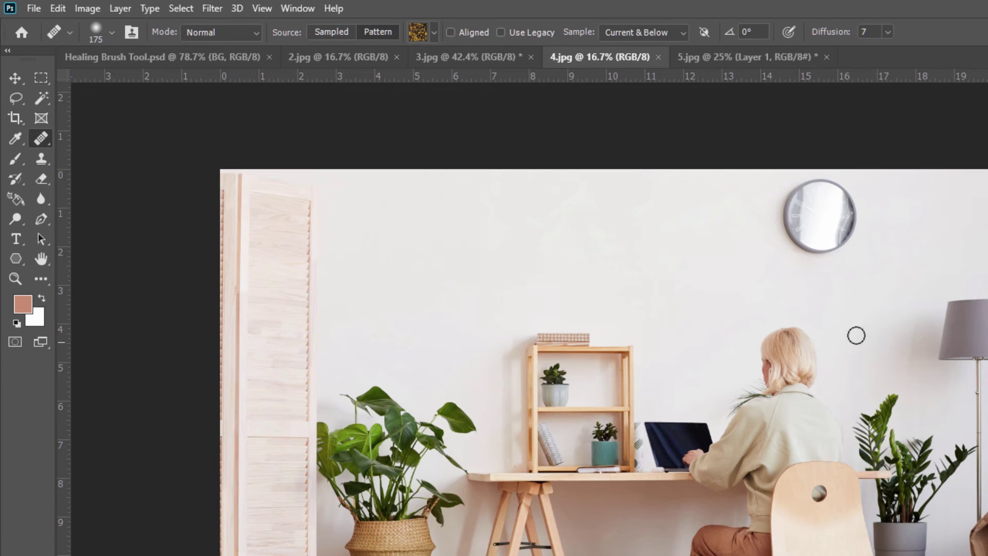
{"action": "scroll", "coordinate": [875, 308], "scroll_direction": "up", "scroll_amount": 2}
- Pan to the wall clock and select the Healing Brush from the healing tools group
{"action": "left_click_drag", "start_coordinate": [890, 238], "coordinate": [832, 307]}
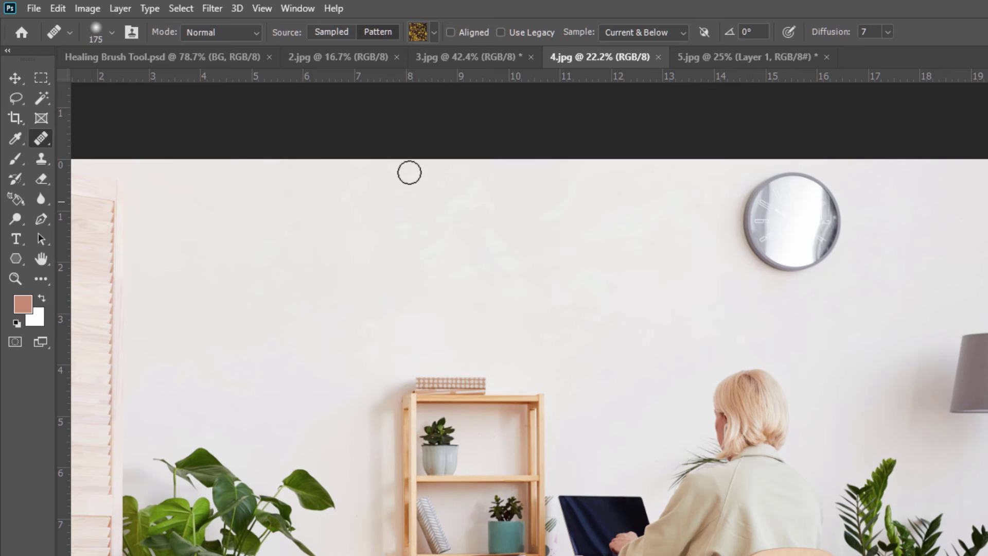
{"action": "right_click", "coordinate": [41, 138]}
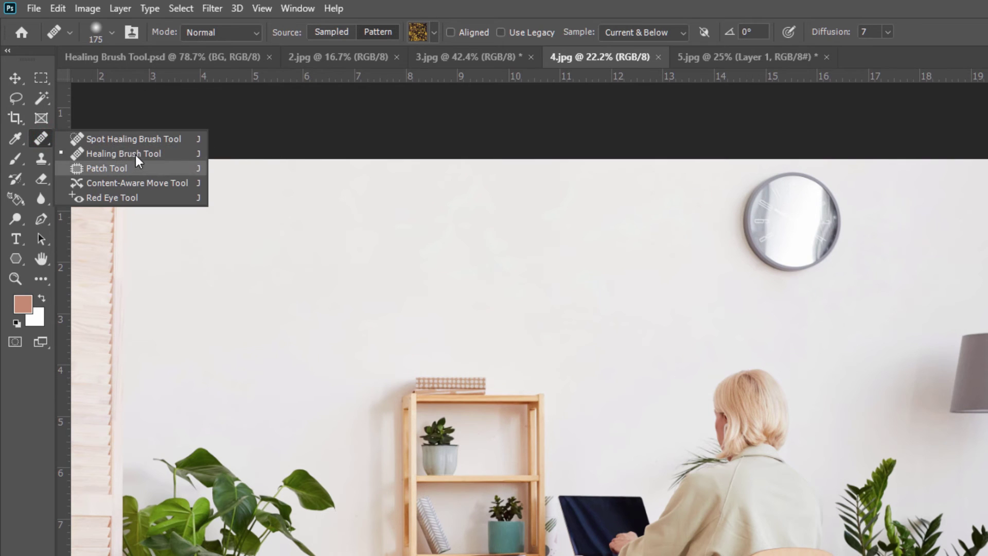
{"action": "left_click", "coordinate": [135, 154]}
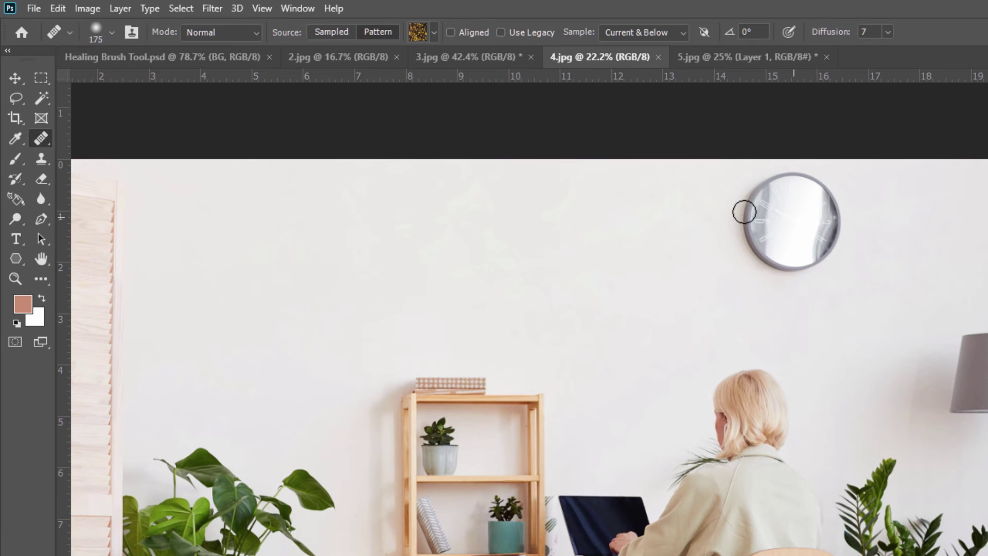
- Set the Healing Brush size to 870 px with 0% hardness
{"action": "key", "text": "bracketright"}
{"action": "key", "text": "bracketright"}
{"action": "key", "text": "bracketright"}
{"action": "key", "text": "bracketright"}
{"action": "key", "text": "bracketright"}
{"action": "key", "text": "bracketright"}
{"action": "key", "text": "bracketright"}
{"action": "key", "text": "bracketright"}
{"action": "key", "text": "bracketright"}
{"action": "key", "text": "bracketright"}
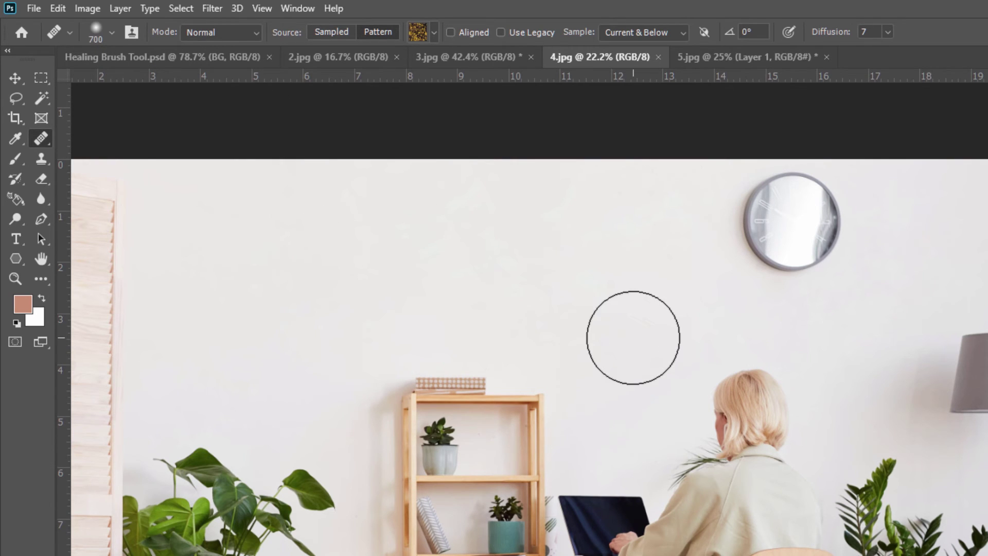
{"action": "key", "text": "bracketleft"}
{"action": "key", "text": "bracketleft"}
{"action": "key", "text": "bracketleft"}
{"action": "key", "text": "bracketleft"}
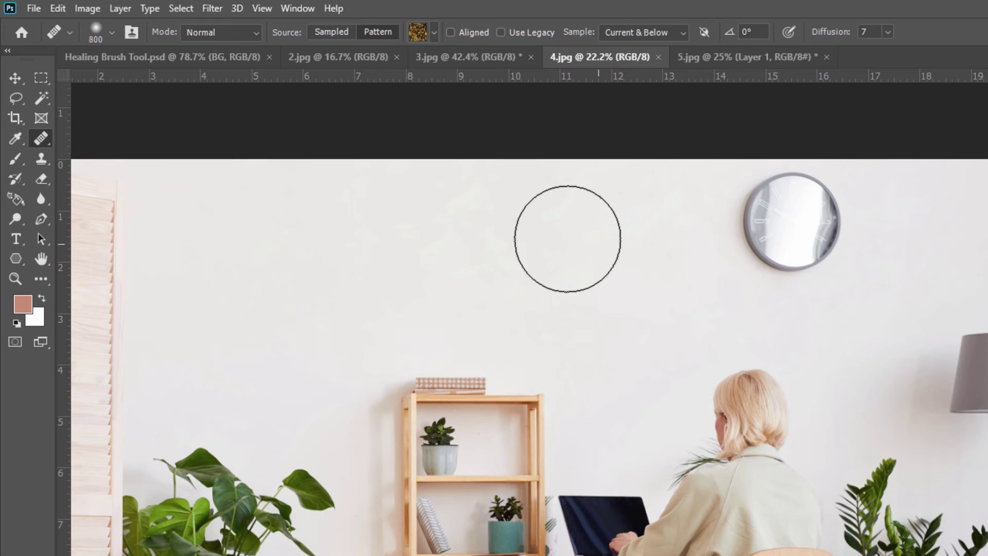
{"action": "left_click", "coordinate": [113, 32]}
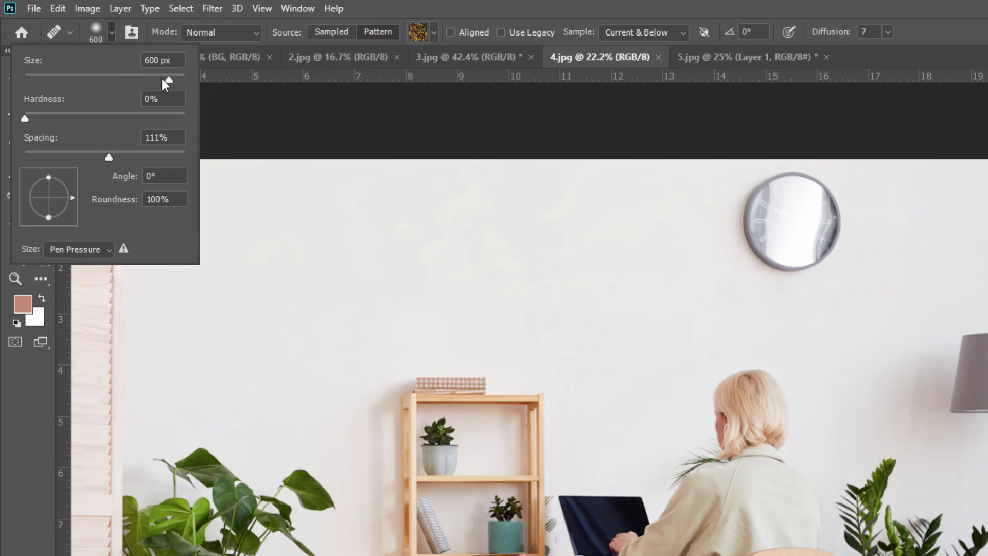
{"action": "left_click_drag", "start_coordinate": [83, 78], "coordinate": [193, 78]}
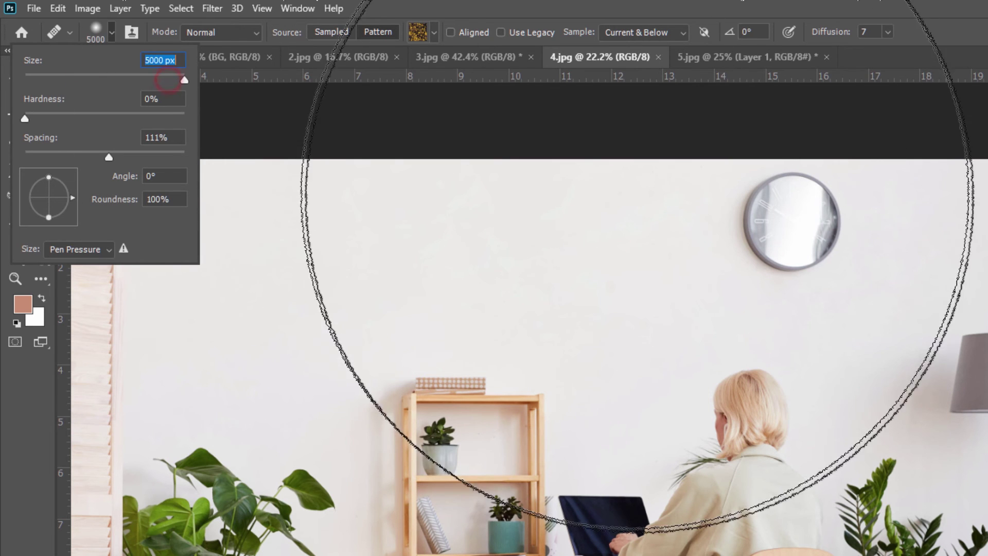
{"action": "left_click_drag", "start_coordinate": [175, 79], "coordinate": [170, 81]}
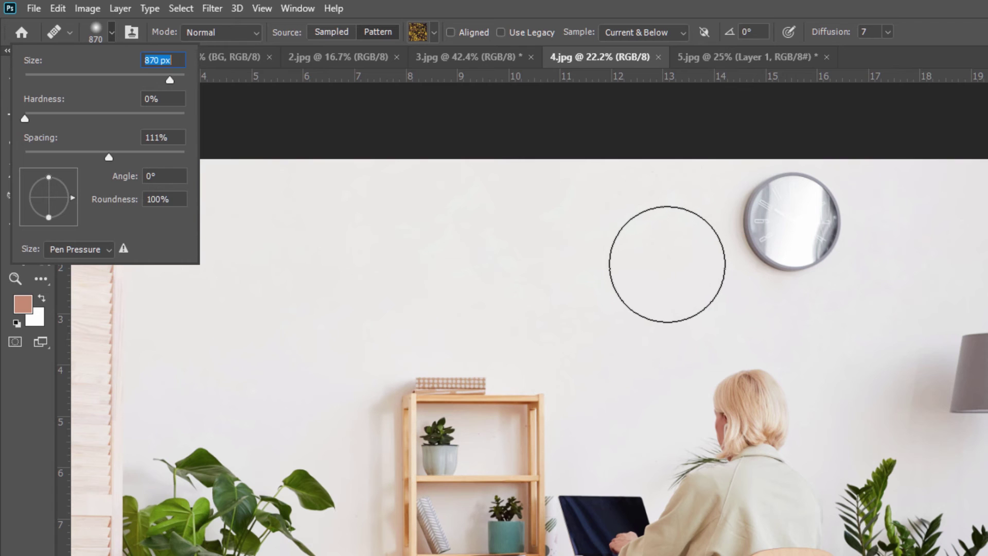
- Undo an accidental heal dabbed at the top edge of the wall
{"action": "left_click", "coordinate": [644, 121]}
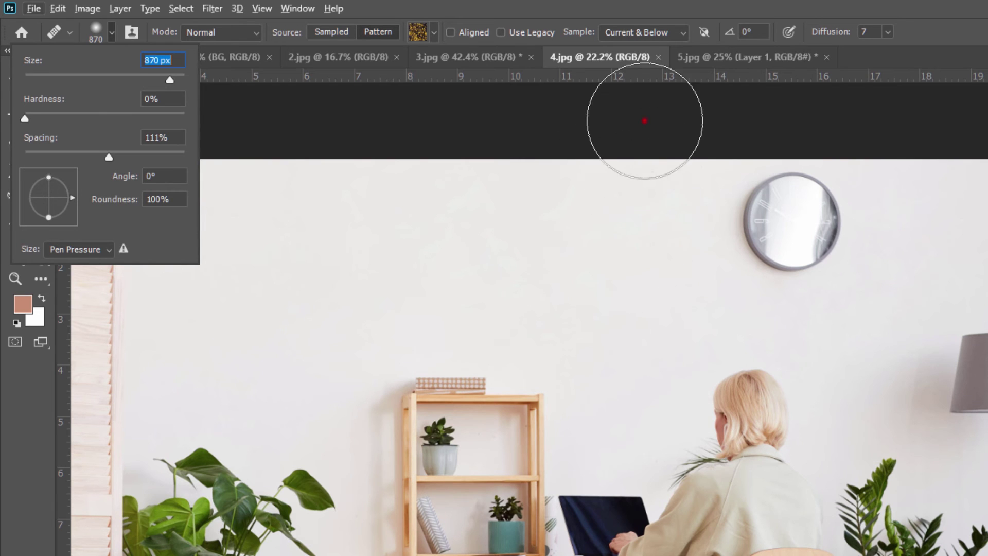
{"action": "key", "text": "ctrl+z"}
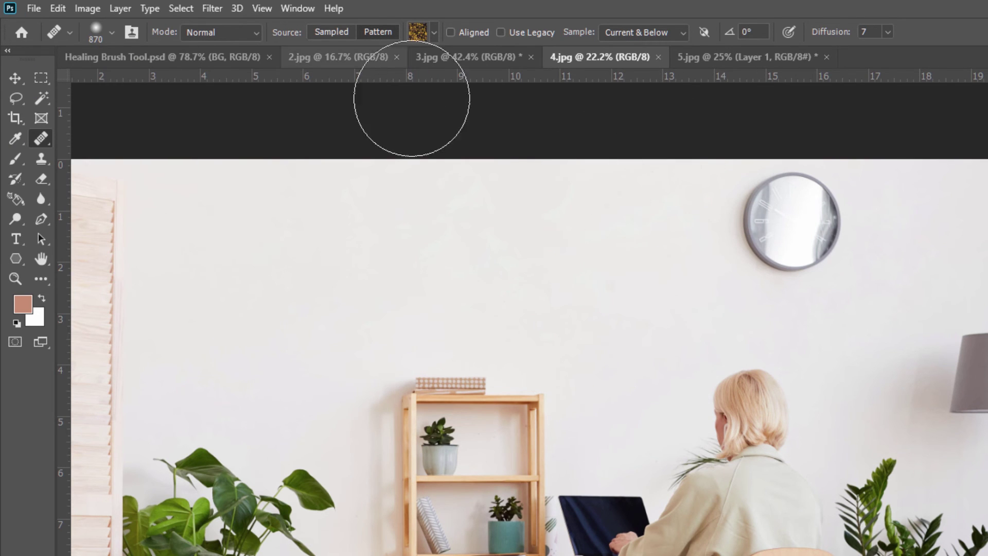
{"action": "key", "text": "alt"}
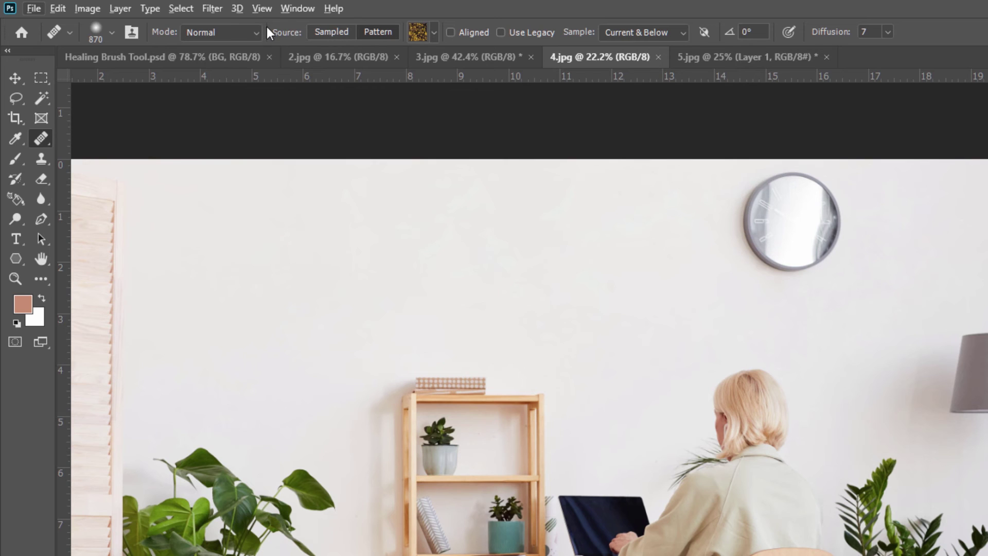
- Switch the heal source to Sampled, sample wall left of the clock, and paint over the clock
{"action": "left_click", "coordinate": [332, 32]}
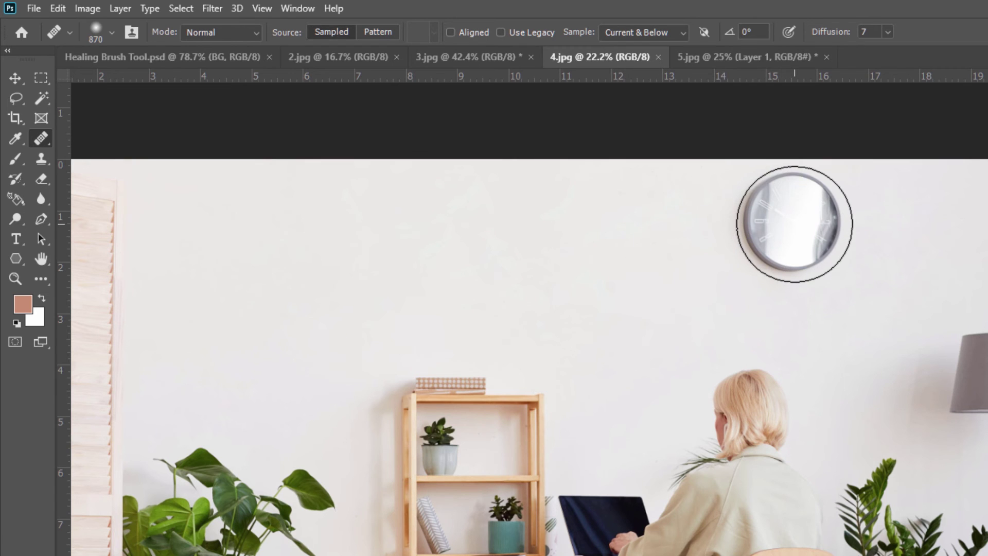
{"action": "left_click", "coordinate": [641, 236], "text": "alt"}
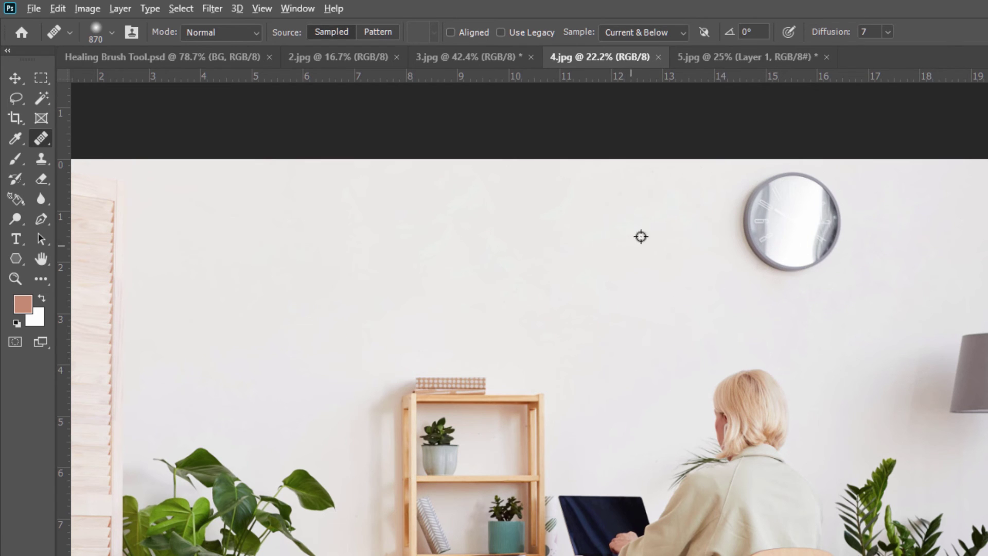
{"action": "left_click", "coordinate": [618, 219], "text": "alt"}
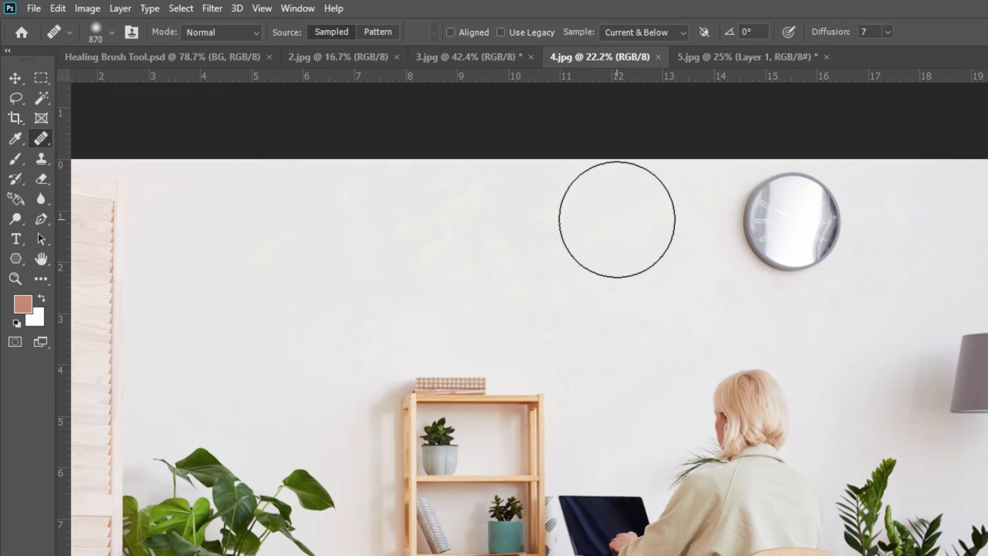
{"action": "mouse_move", "coordinate": [662, 224]}
{"action": "left_mouse_down"}
{"action": "mouse_move", "coordinate": [792, 224]}
{"action": "mouse_move", "coordinate": [782, 218]}
{"action": "mouse_move", "coordinate": [791, 216]}
{"action": "mouse_move", "coordinate": [793, 225]}
{"action": "mouse_move", "coordinate": [779, 224]}
{"action": "mouse_move", "coordinate": [779, 210]}
{"action": "mouse_move", "coordinate": [789, 211]}
{"action": "mouse_move", "coordinate": [793, 224]}
{"action": "mouse_move", "coordinate": [772, 216]}
{"action": "mouse_move", "coordinate": [789, 210]}
{"action": "mouse_move", "coordinate": [790, 222]}
{"action": "mouse_move", "coordinate": [805, 216]}
{"action": "mouse_move", "coordinate": [772, 230]}
{"action": "mouse_move", "coordinate": [792, 234]}
{"action": "mouse_move", "coordinate": [788, 211]}
{"action": "mouse_move", "coordinate": [807, 206]}
{"action": "mouse_move", "coordinate": [812, 217]}
{"action": "mouse_move", "coordinate": [795, 240]}
{"action": "mouse_move", "coordinate": [756, 233]}
{"action": "mouse_move", "coordinate": [787, 213]}
{"action": "left_mouse_up"}
{"action": "scroll", "coordinate": [900, 261], "scroll_direction": "down", "scroll_amount": 2}
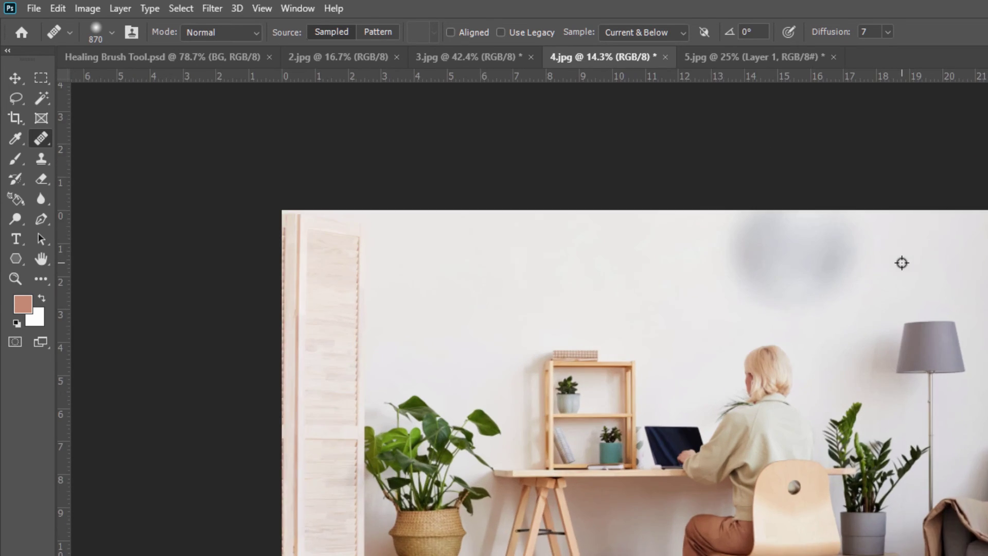
{"action": "scroll", "coordinate": [902, 262], "scroll_direction": "up", "scroll_amount": 2}
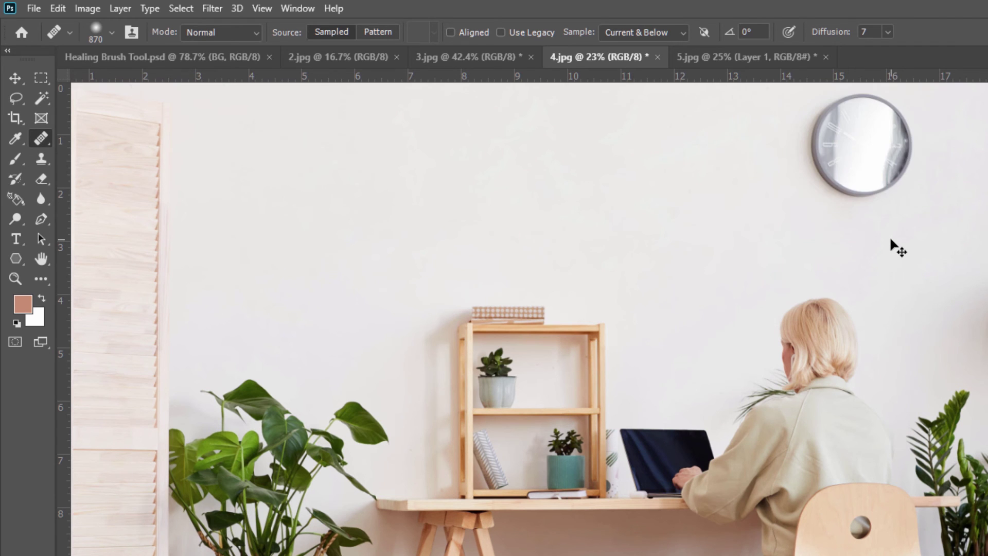
- Center the clock in view and set brush hardness to 15% and Diffusion to 2
{"action": "scroll", "coordinate": [921, 206], "scroll_direction": "up", "scroll_amount": 2}
{"action": "left_click_drag", "start_coordinate": [921, 206], "coordinate": [681, 494]}
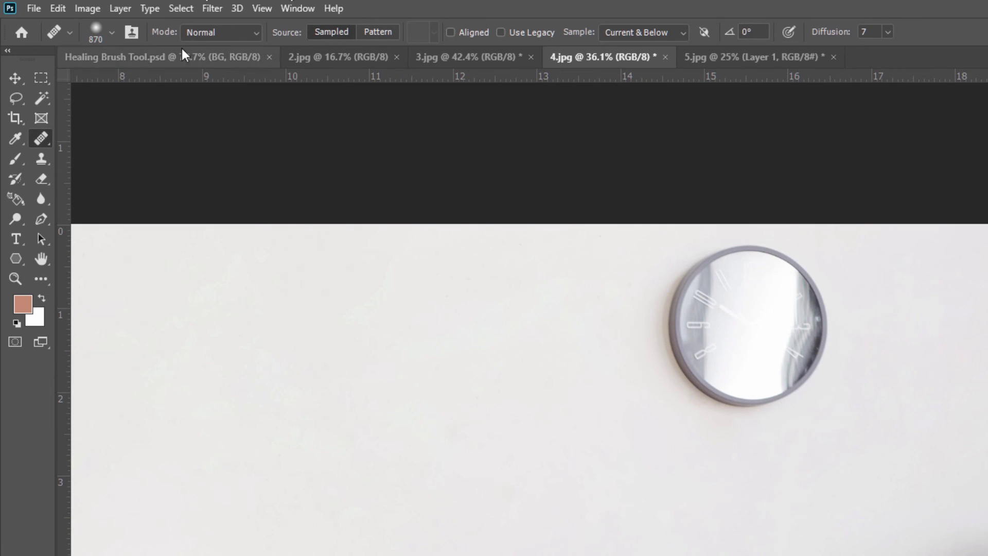
{"action": "left_click", "coordinate": [112, 32]}
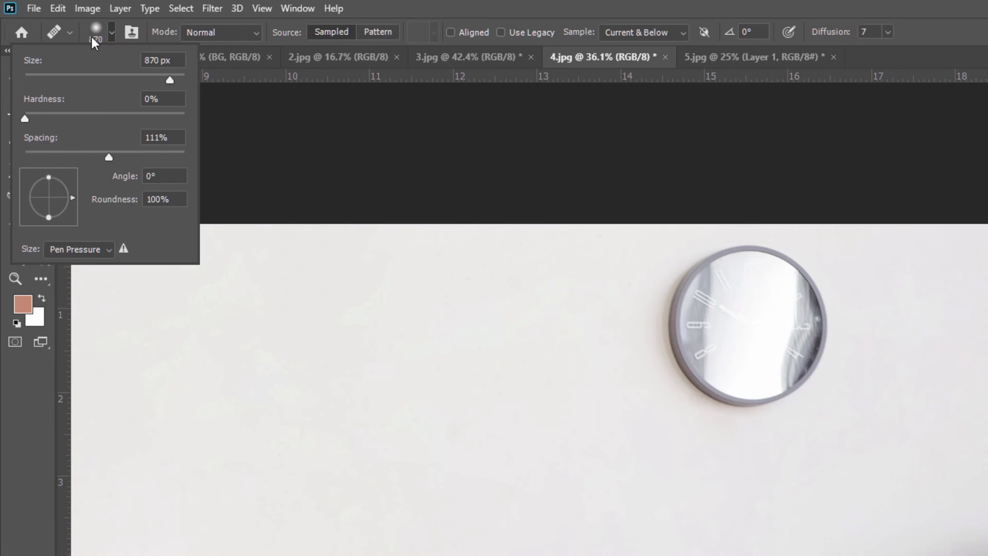
{"action": "left_click", "coordinate": [92, 31]}
{"action": "left_click", "coordinate": [92, 30]}
{"action": "left_click_drag", "start_coordinate": [39, 118], "coordinate": [54, 117]}
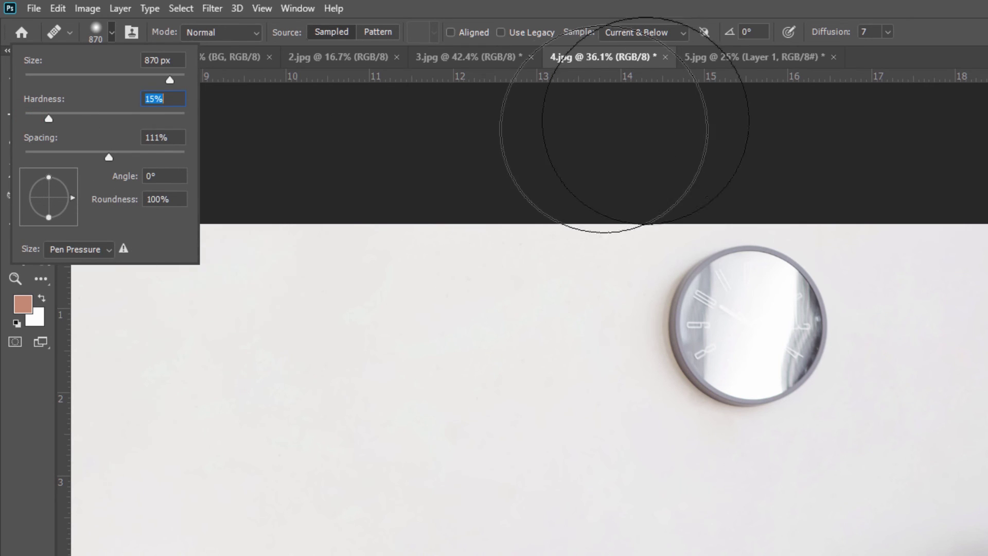
{"action": "left_click", "coordinate": [875, 31]}
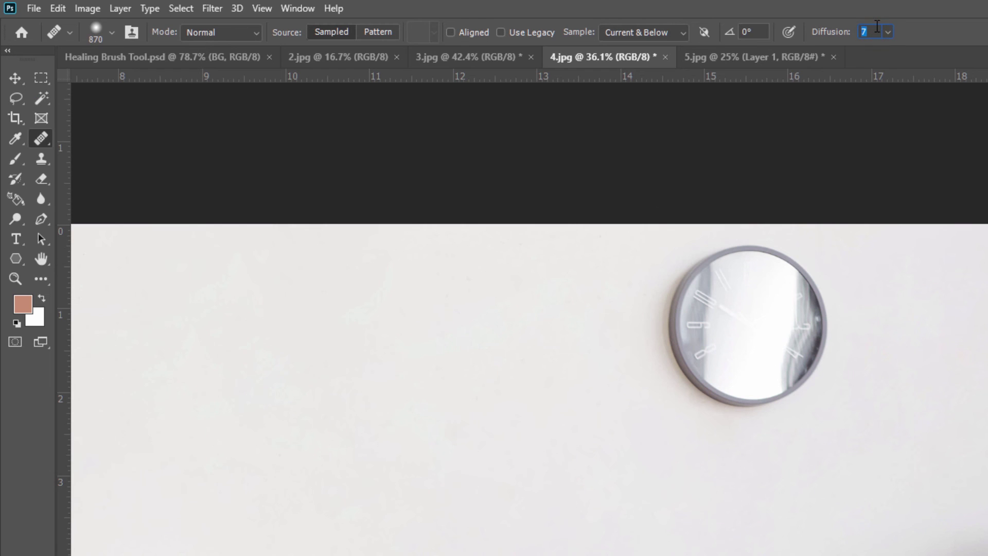
{"action": "type", "text": "2"}
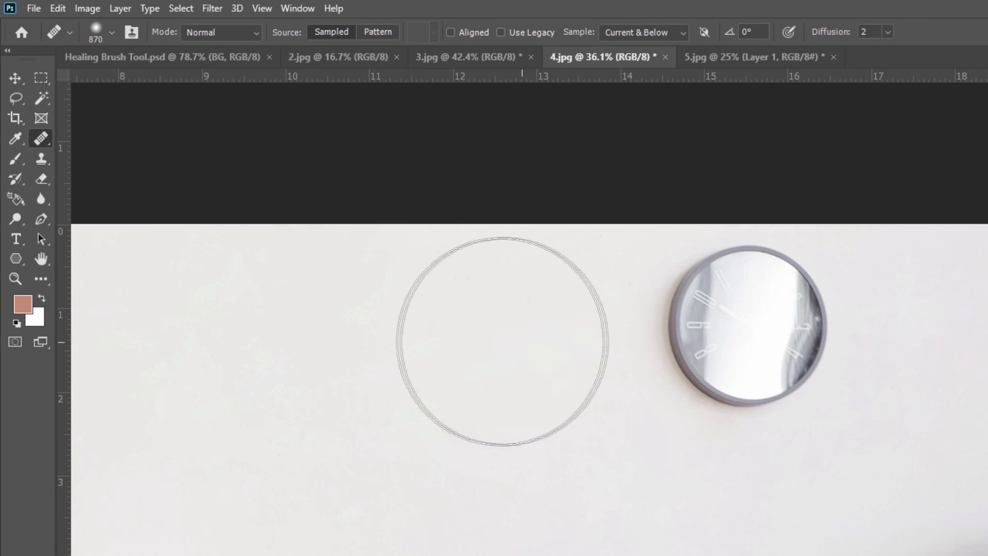
- Sample clean wall left of the clock, paint over it, then undo the grey blurred result
{"action": "left_click", "coordinate": [500, 342], "text": "alt"}
{"action": "mouse_move", "coordinate": [750, 324]}
{"action": "left_mouse_down"}
{"action": "mouse_move", "coordinate": [725, 323]}
{"action": "mouse_move", "coordinate": [775, 293]}
{"action": "mouse_move", "coordinate": [784, 317]}
{"action": "mouse_move", "coordinate": [766, 350]}
{"action": "mouse_move", "coordinate": [706, 362]}
{"action": "left_mouse_up"}
{"action": "scroll", "coordinate": [896, 449], "scroll_direction": "down", "scroll_amount": 2}
{"action": "scroll", "coordinate": [957, 368], "scroll_direction": "up", "scroll_amount": 2}
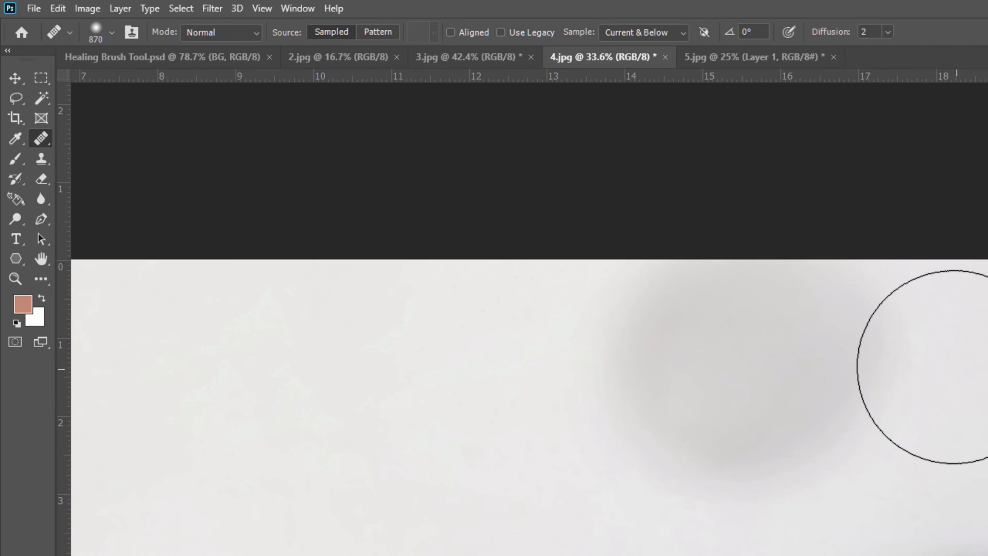
{"action": "key", "text": "ctrl+z"}
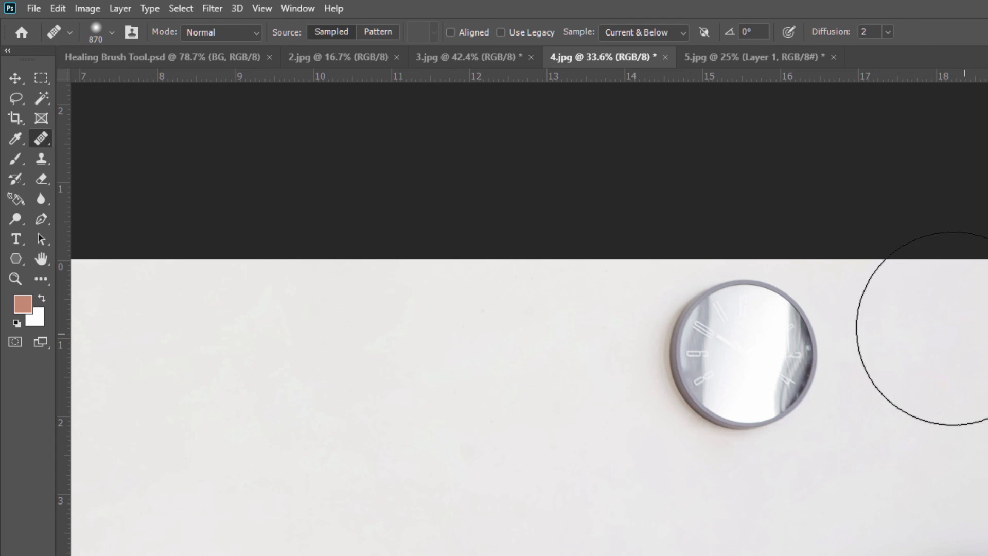
- With Diffusion 5 and hardness 71%, sample wall beside the clock and heal the clock away
{"action": "double_click", "coordinate": [873, 32]}
{"action": "type", "text": "5"}
{"action": "left_click", "coordinate": [111, 33]}
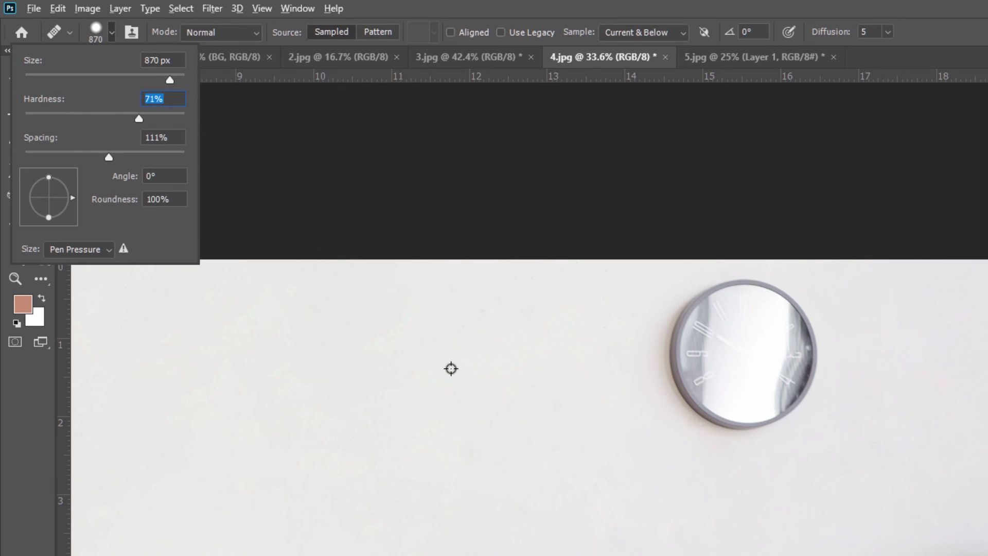
{"action": "left_click", "coordinate": [448, 394], "text": "alt"}
{"action": "left_click", "coordinate": [724, 363]}
{"action": "left_click", "coordinate": [735, 360]}
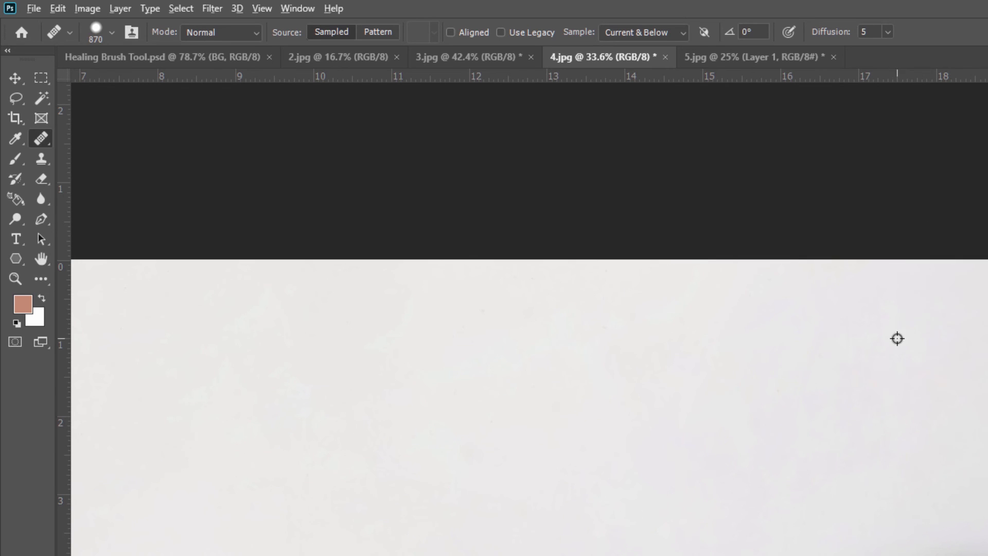
{"action": "scroll", "coordinate": [898, 338], "scroll_direction": "down", "scroll_amount": 2}
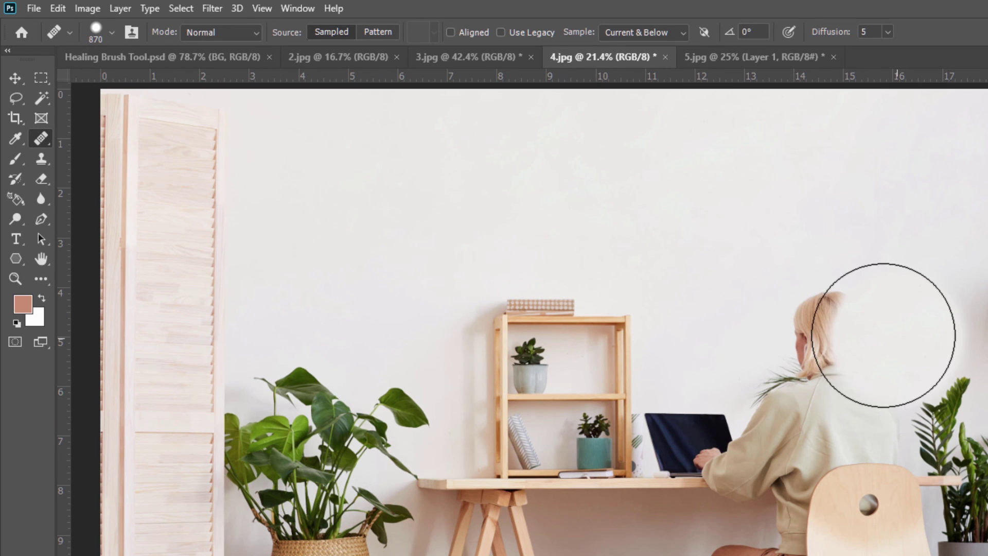
- Undo the heals that covered the woman's hair, sample clean wall, and heal the clock away again
{"action": "key", "text": "ctrl+z"}
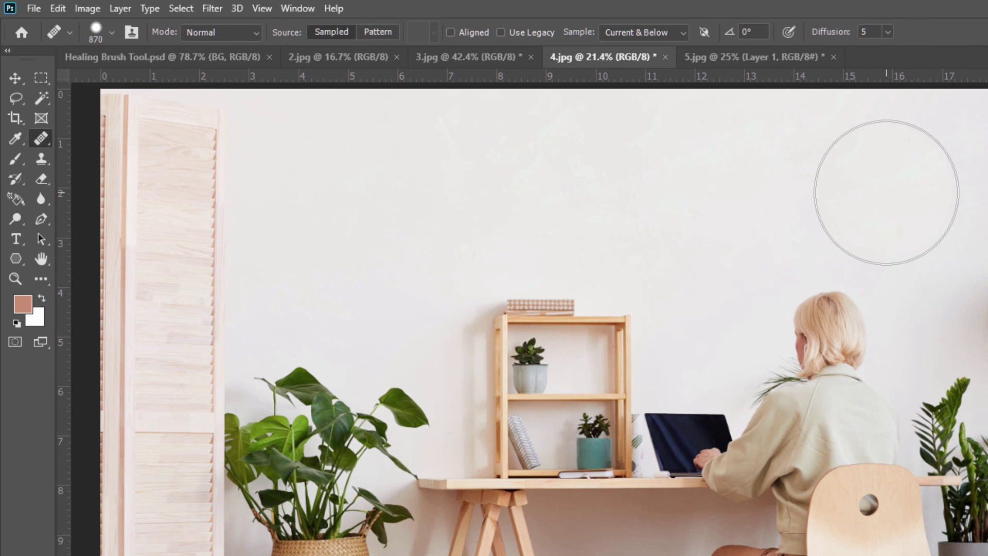
{"action": "key", "text": "ctrl+z"}
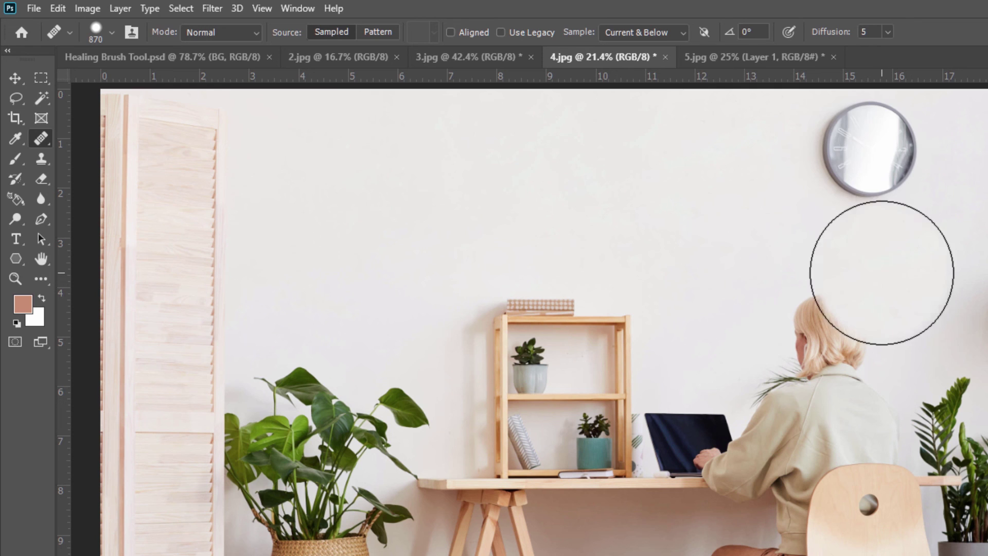
{"action": "left_click", "coordinate": [624, 187], "text": "alt"}
{"action": "left_click", "coordinate": [827, 163]}
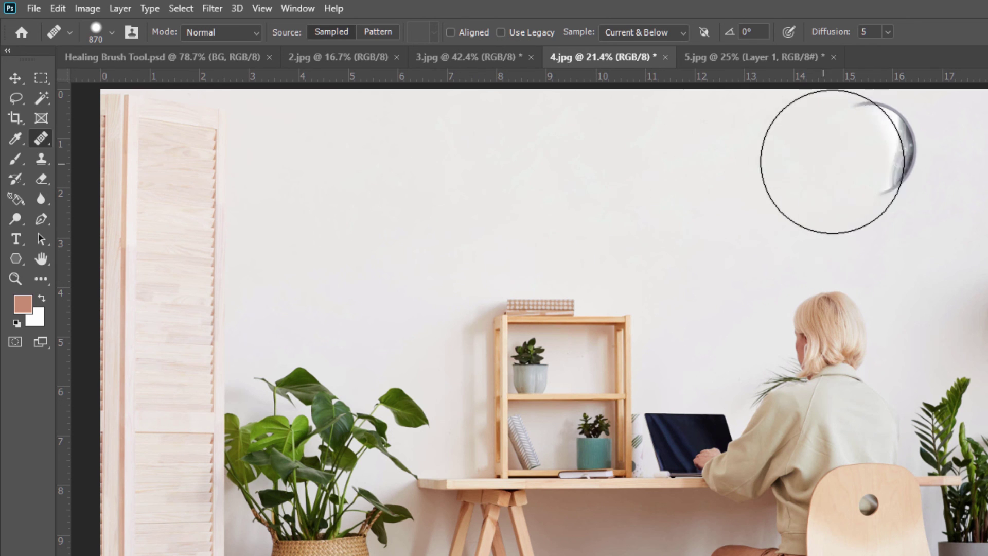
{"action": "left_click", "coordinate": [867, 153]}
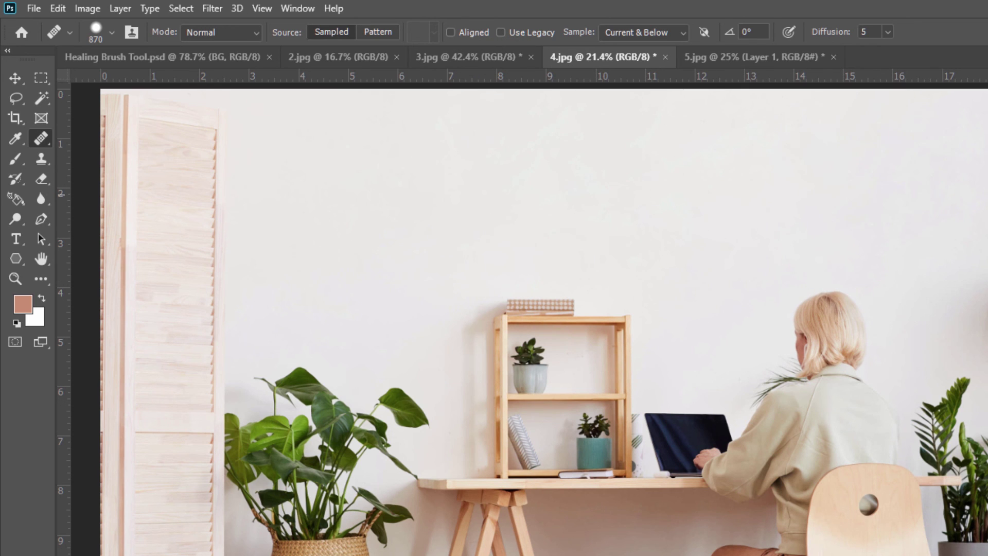